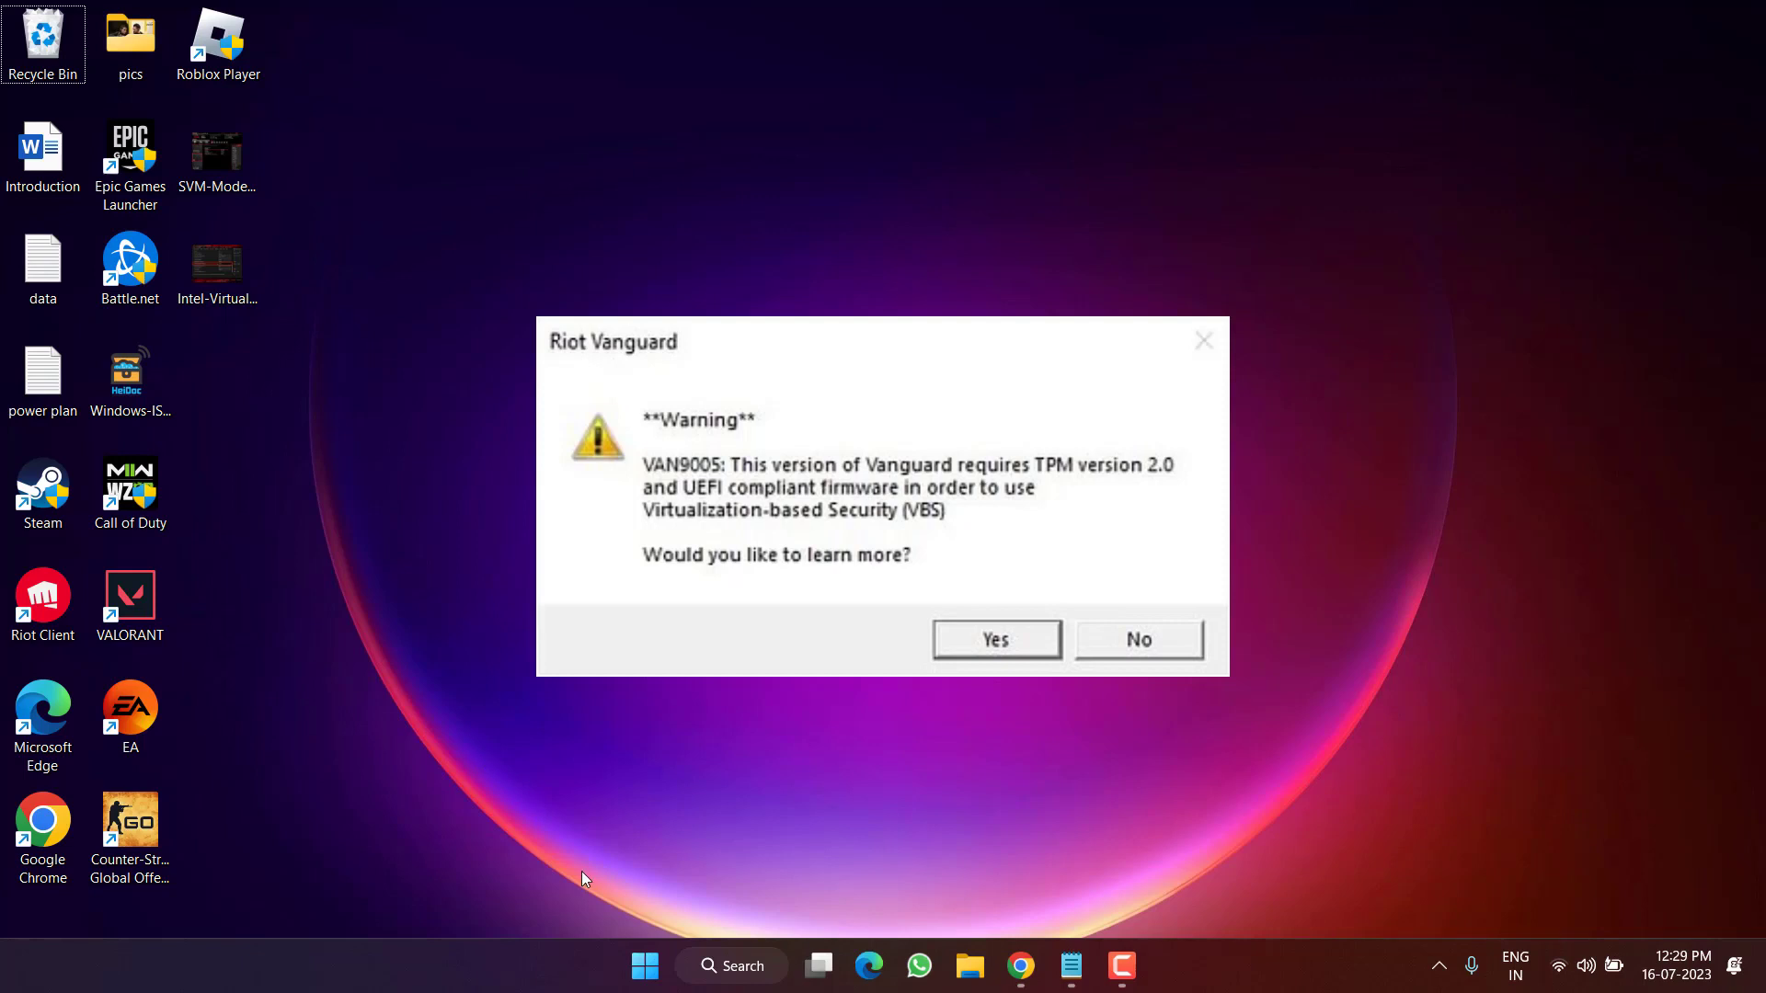
Dismiss the Vanguard warning and launch System Information with msinfo32 from Run.
key("Escape")
right_click(644, 966)
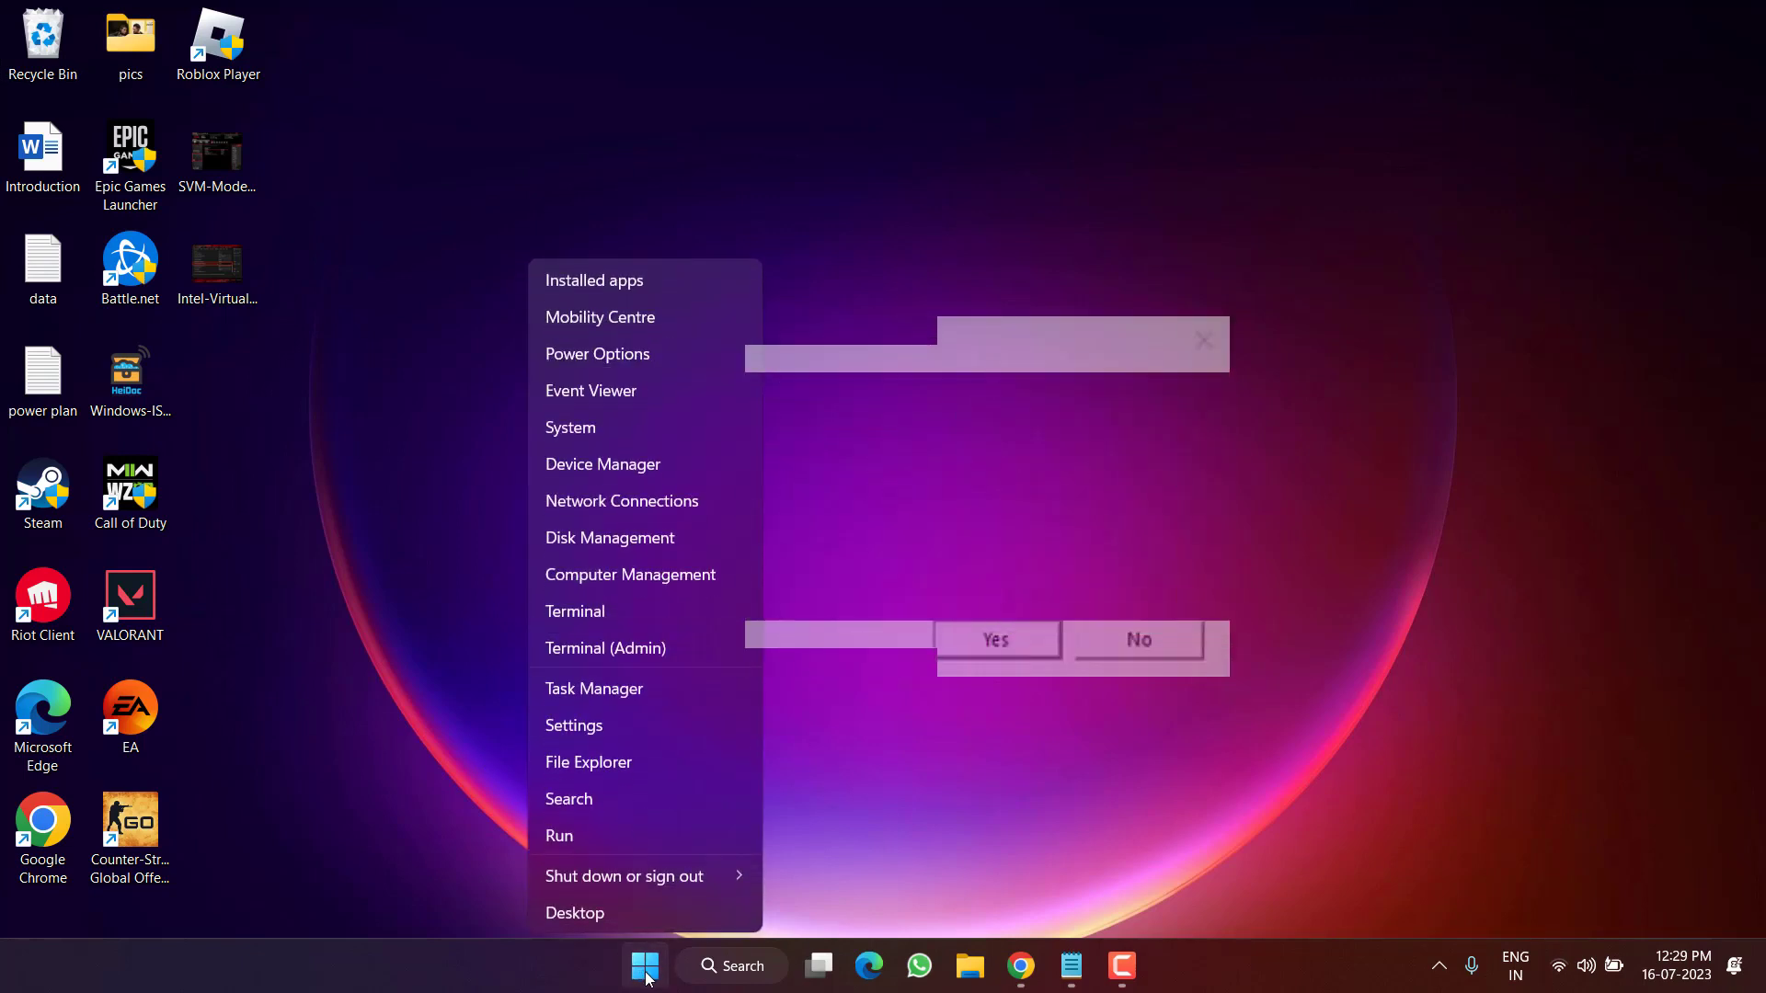
left_click(558, 836)
type("msi")
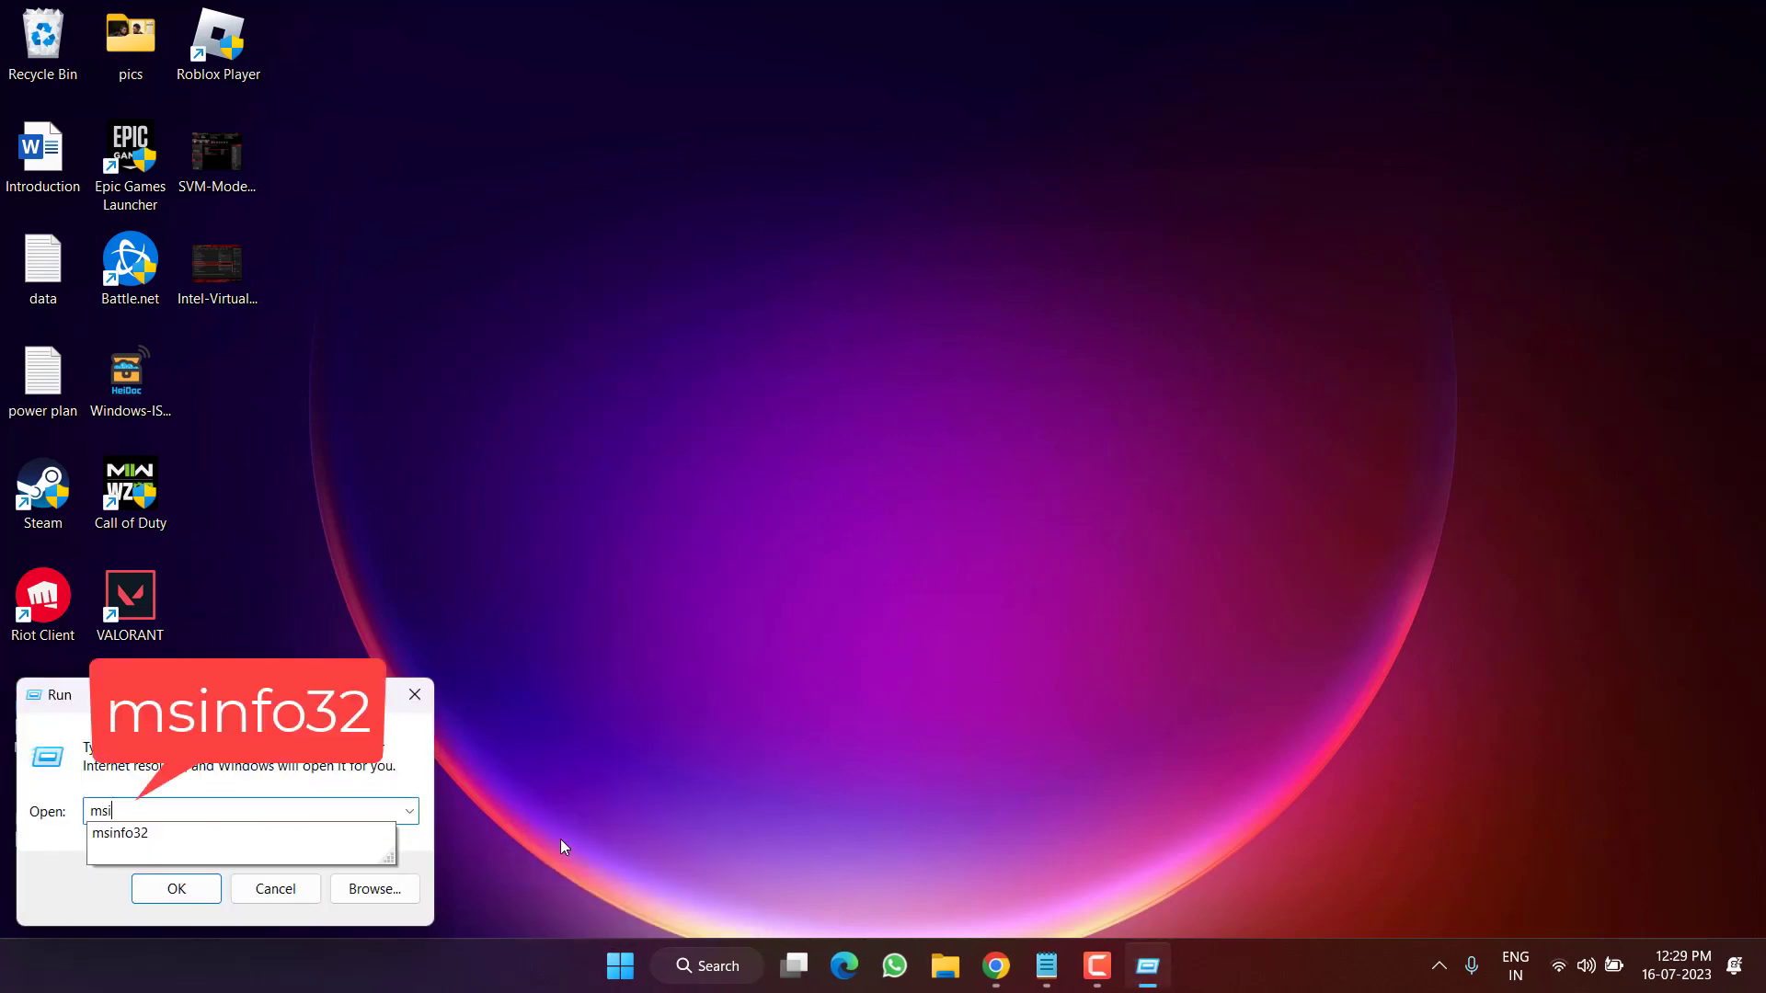
key("Down")
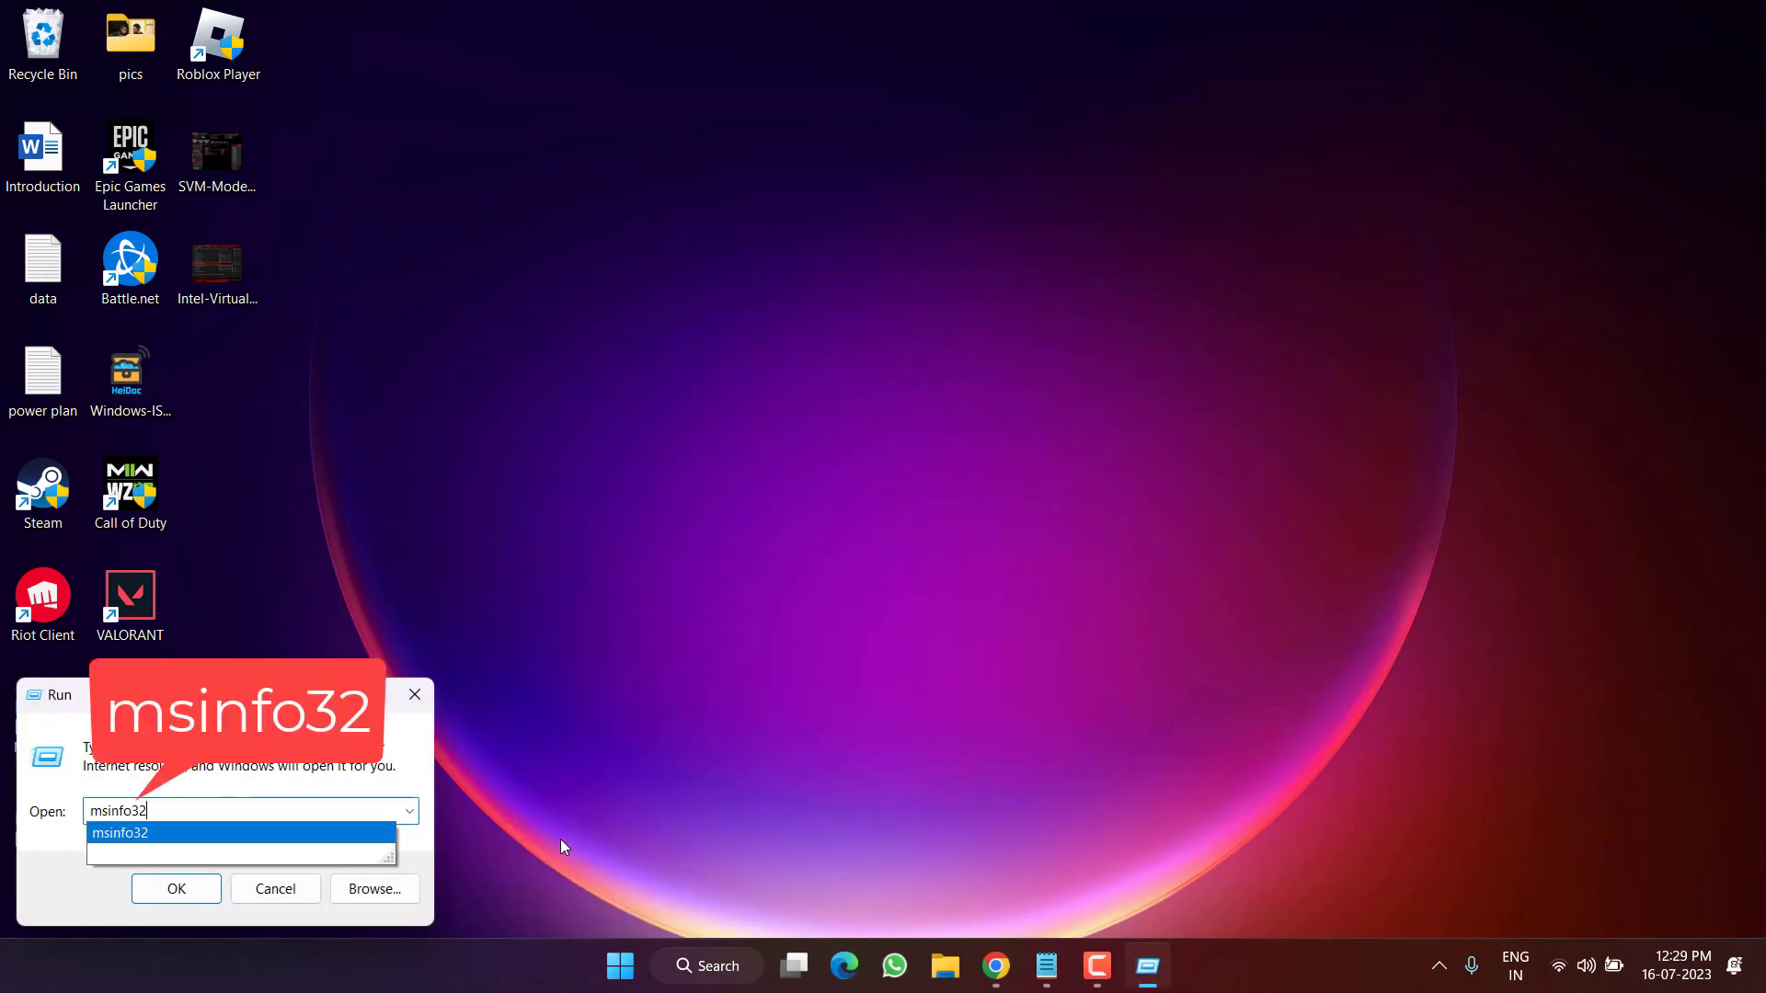
key("Return")
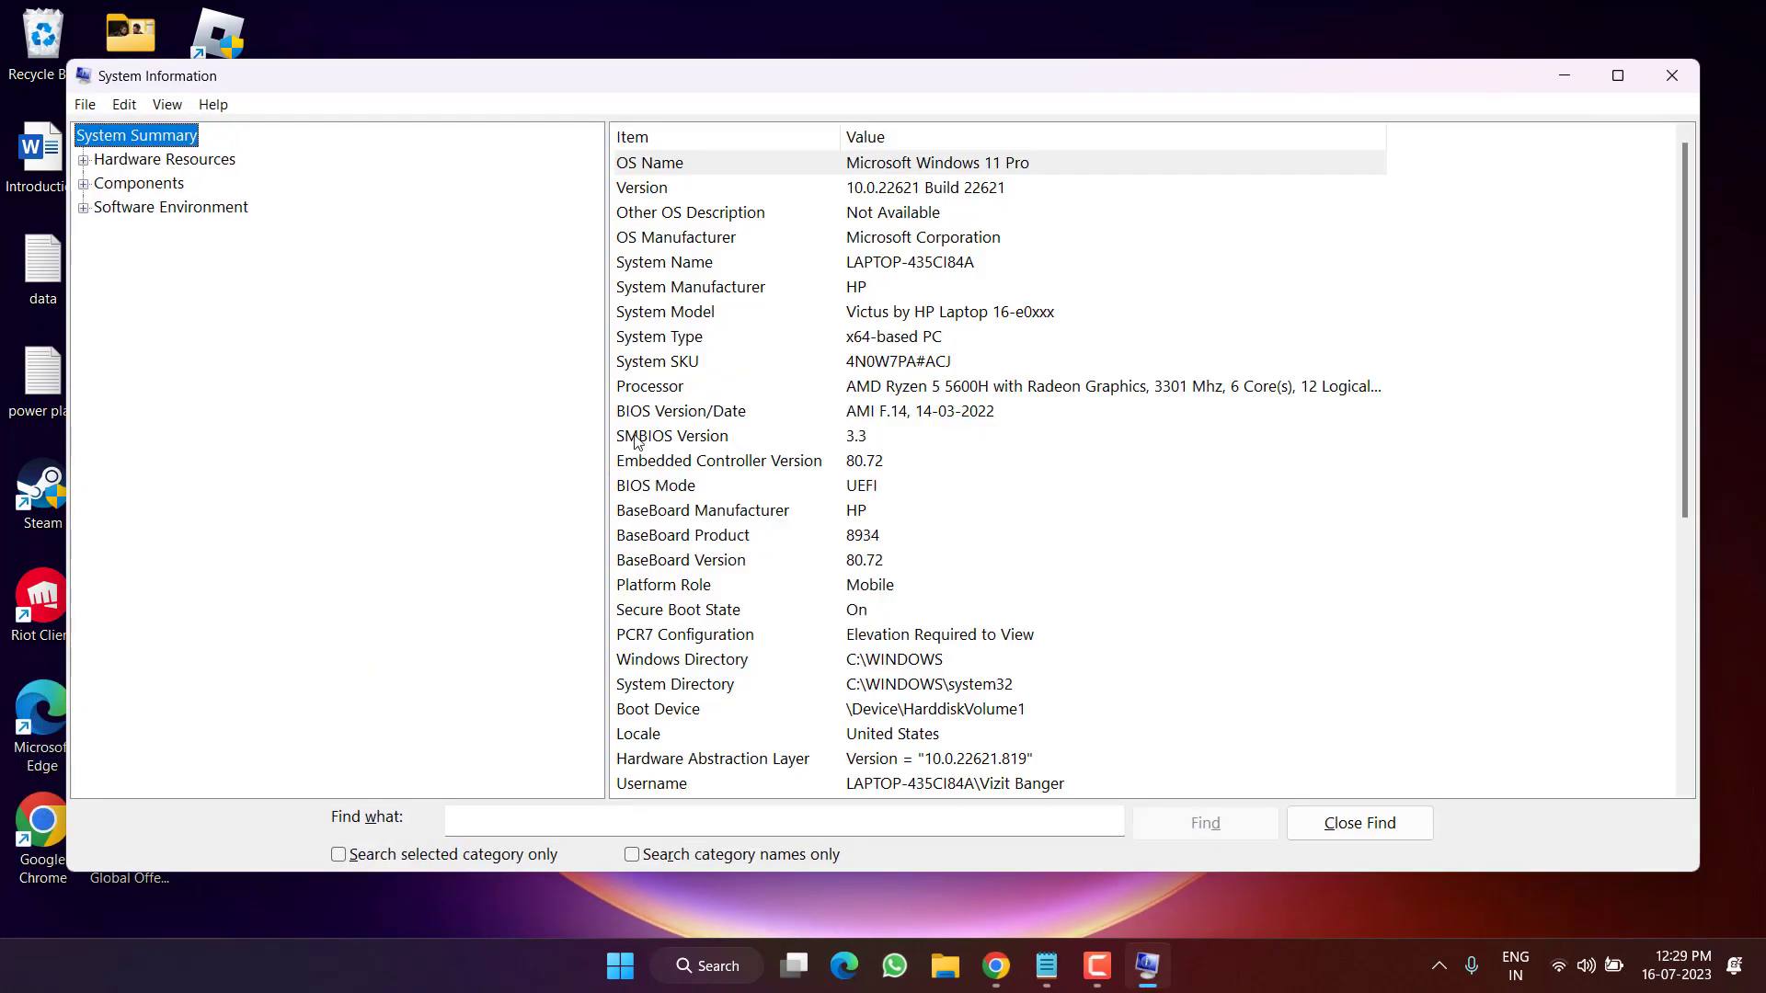
Confirm BIOS Mode reads UEFI and Virtualisation-based security is Running.
left_click(636, 439)
key("Down")
key("Down")
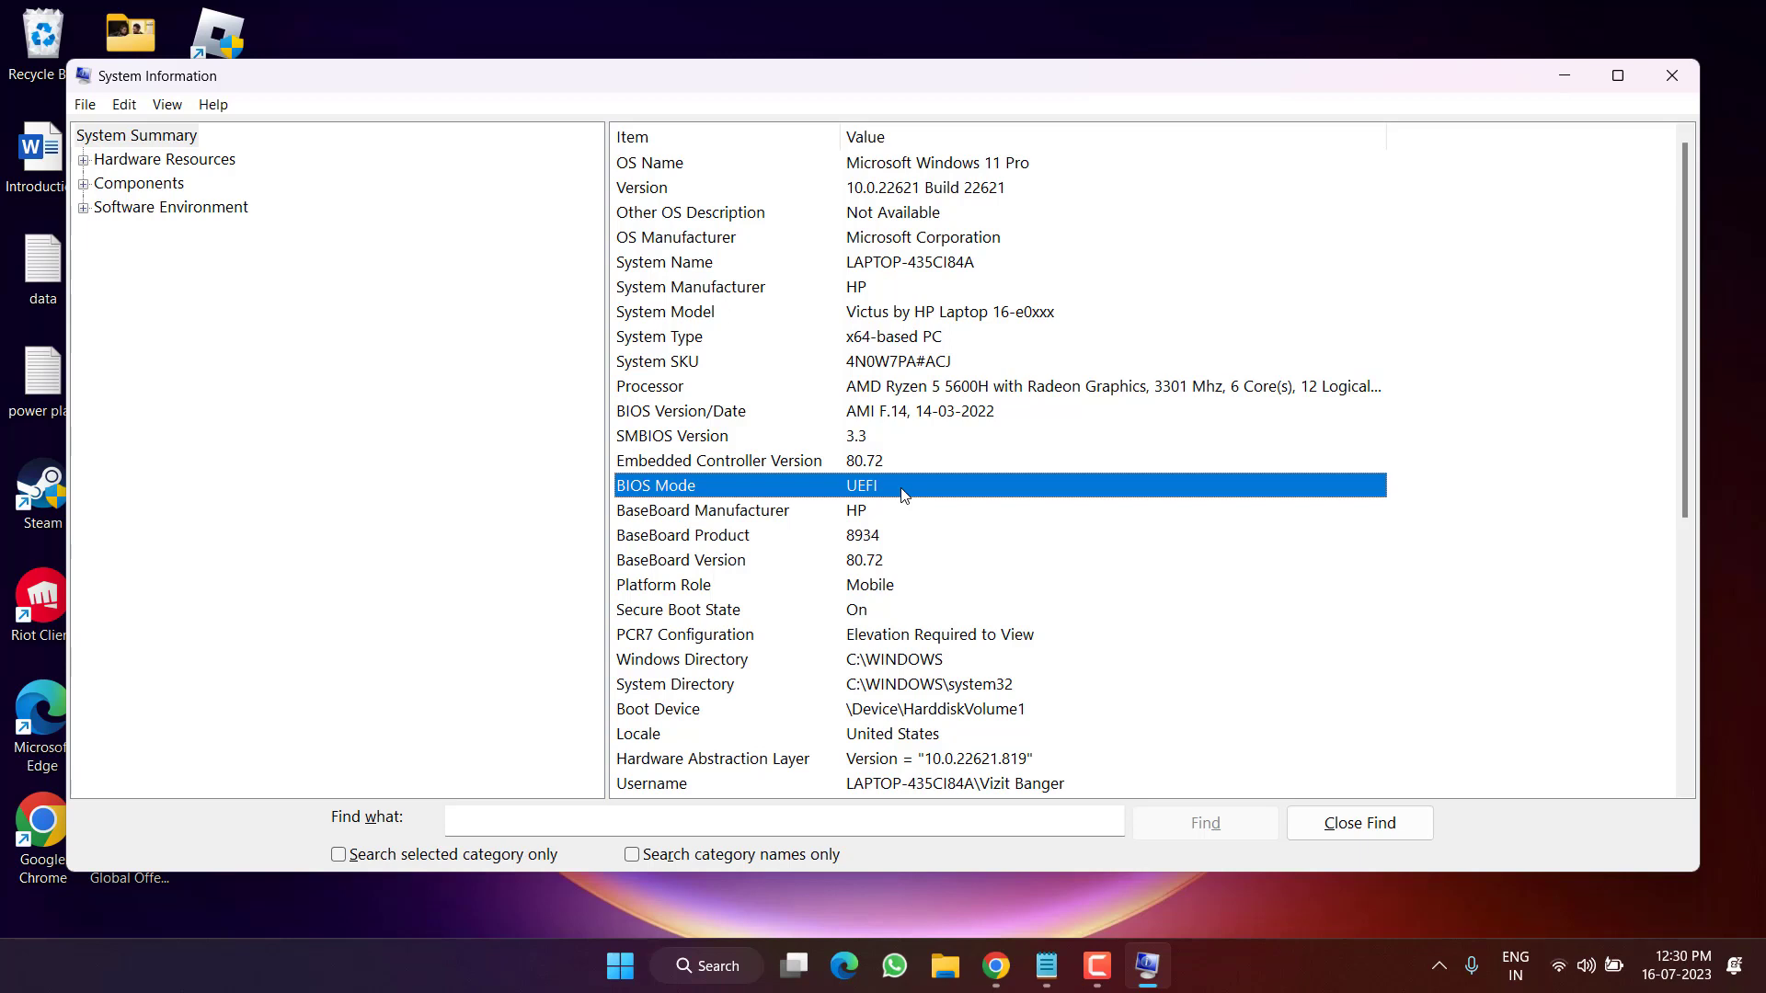
key("v")
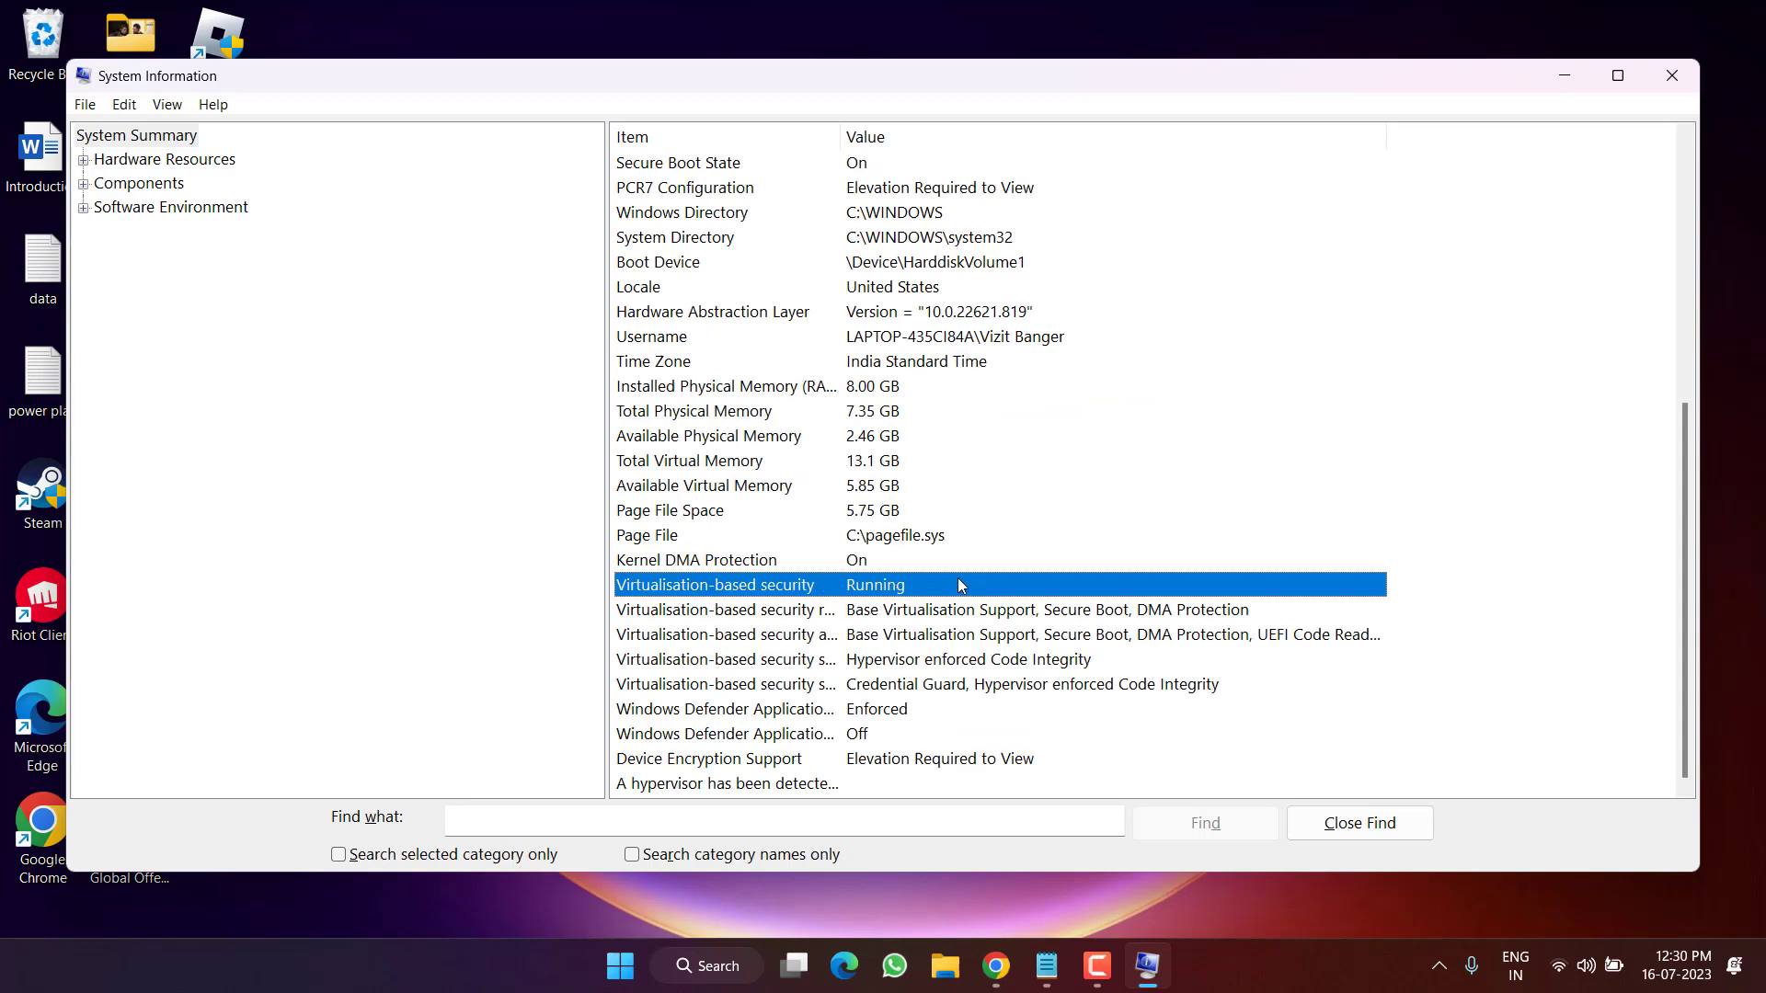
right_click(620, 982)
left_click(563, 841)
type("tpm")
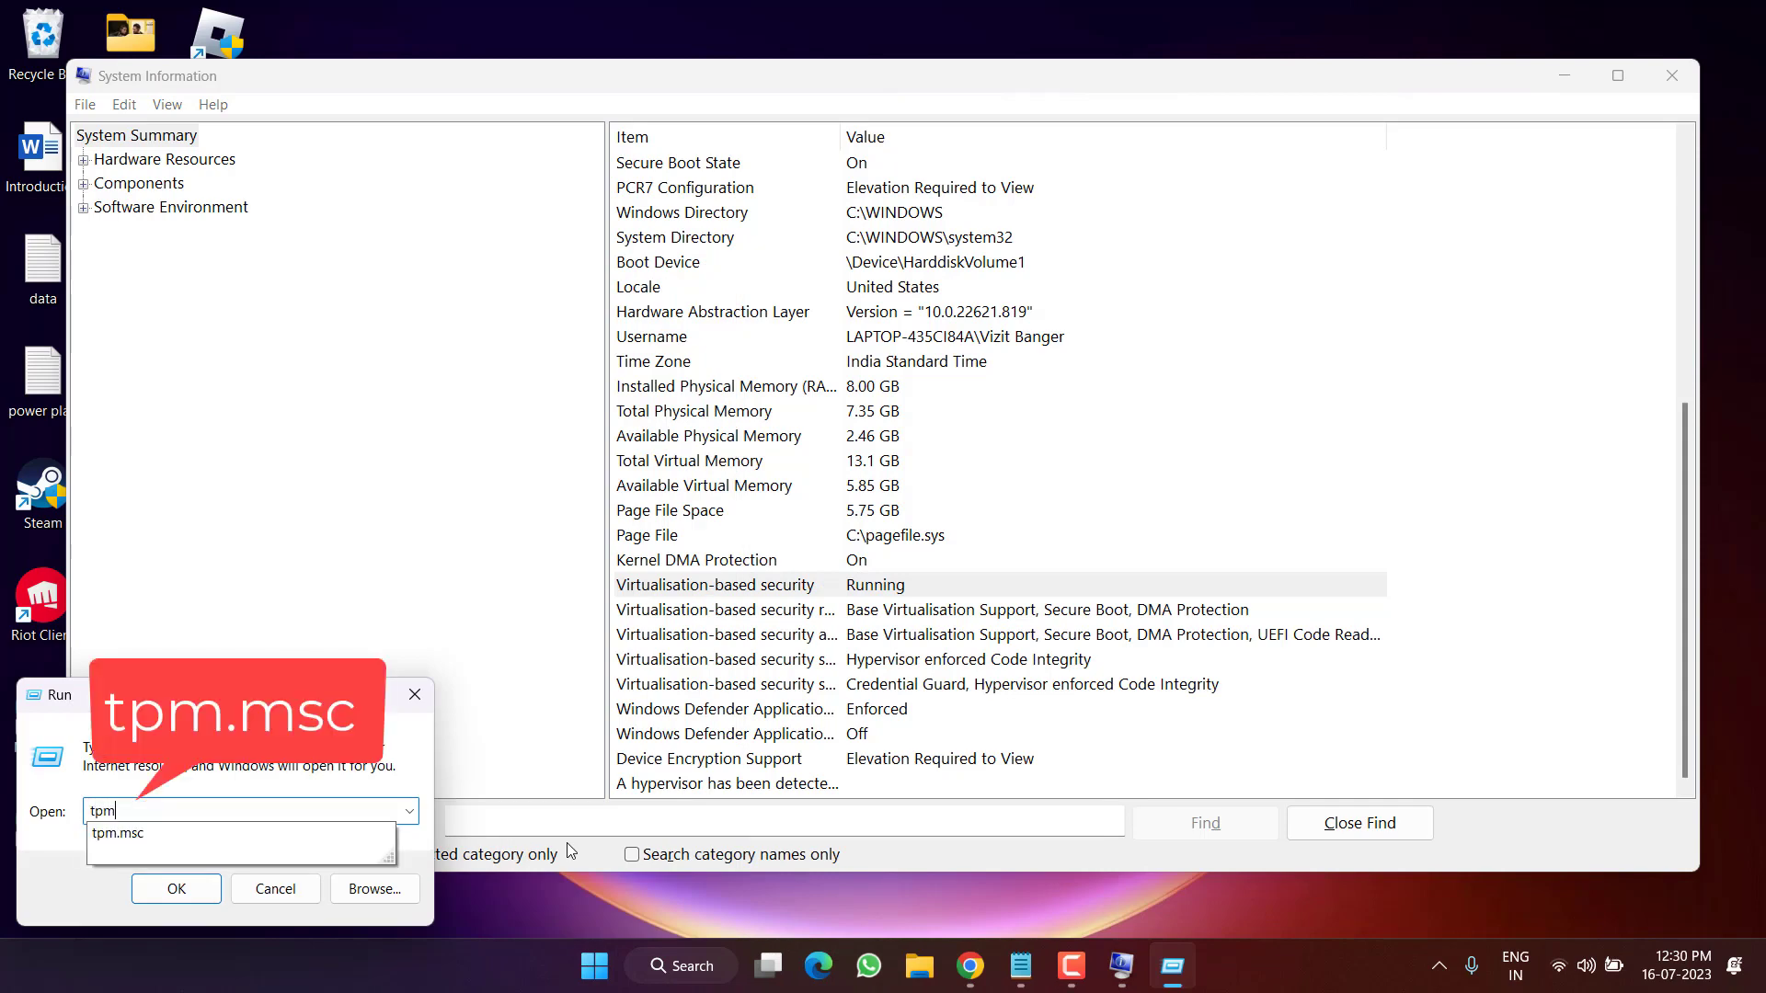
key("Down")
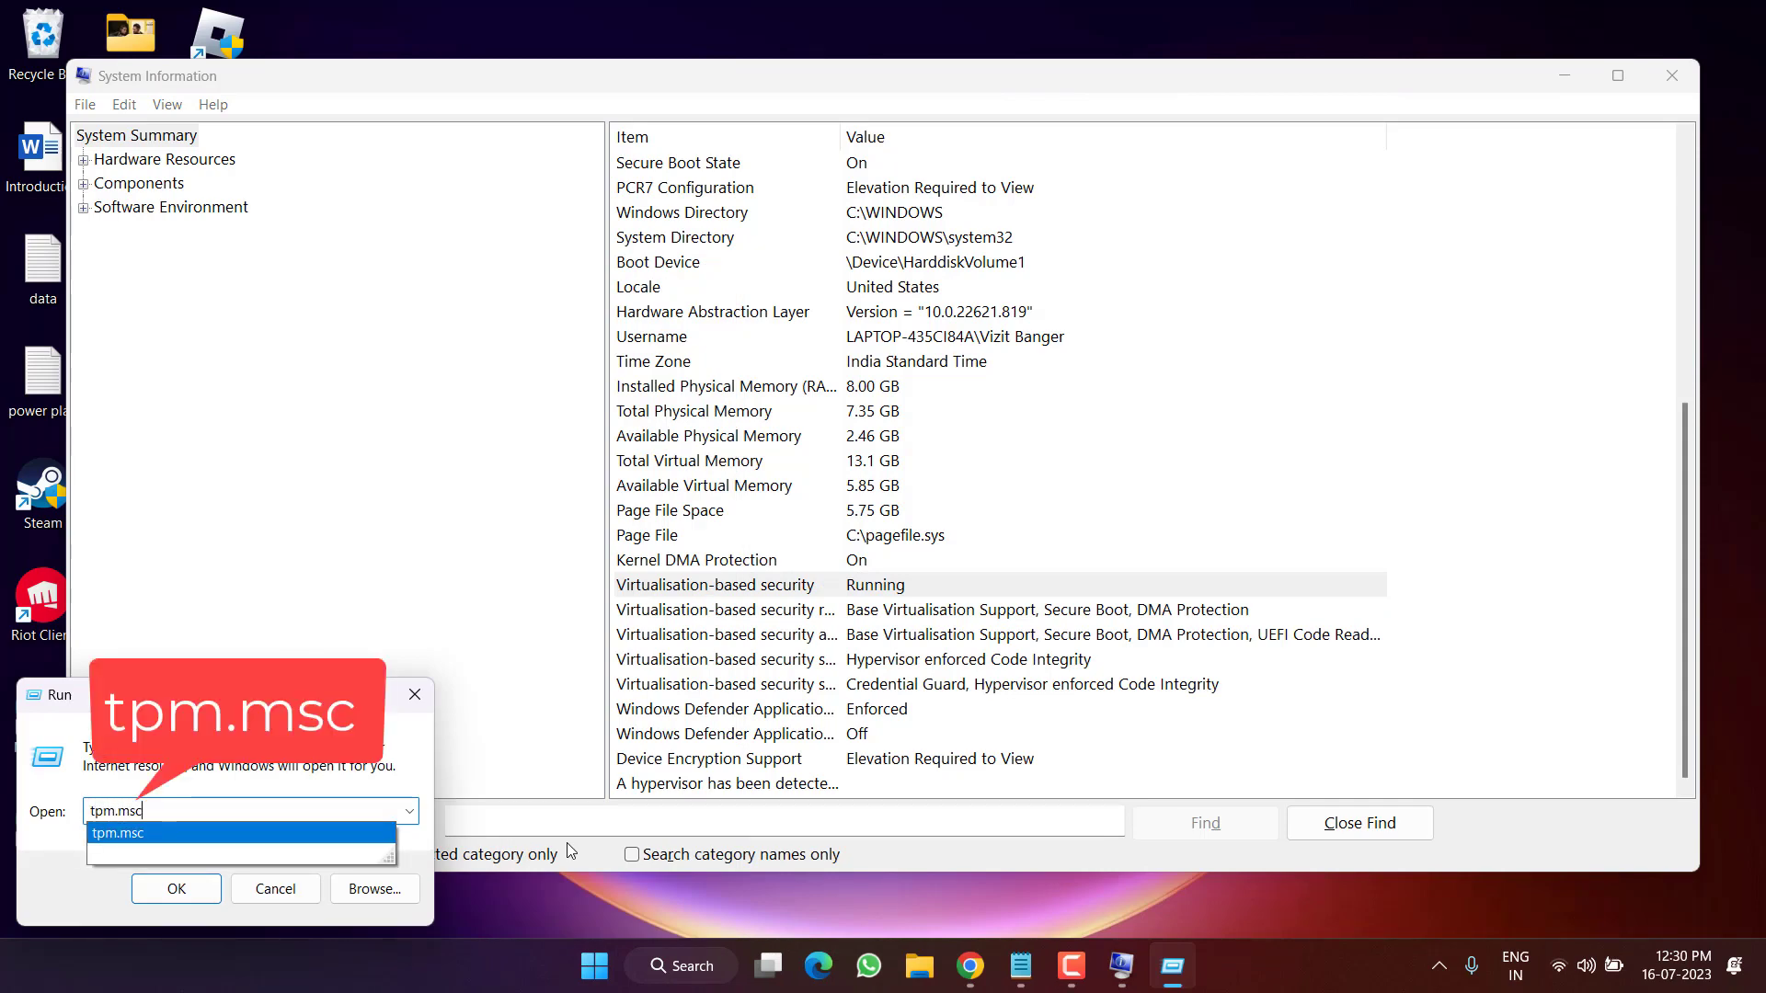
key("Return")
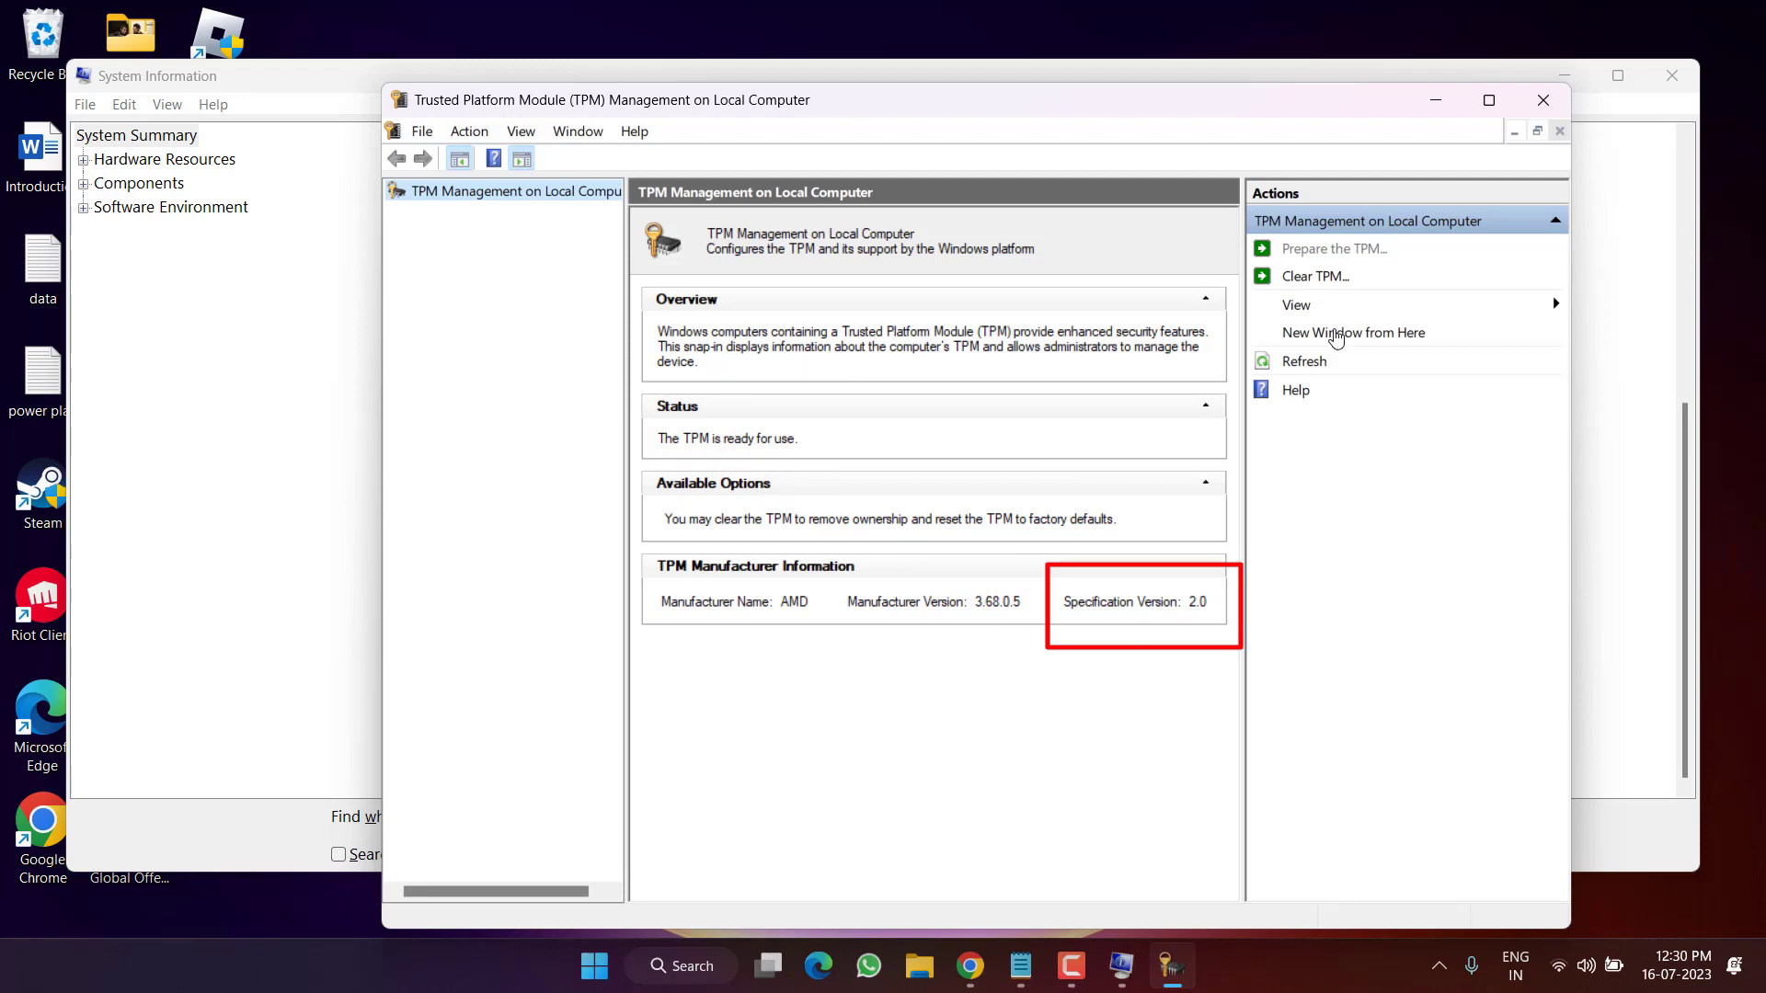
left_click(1540, 103)
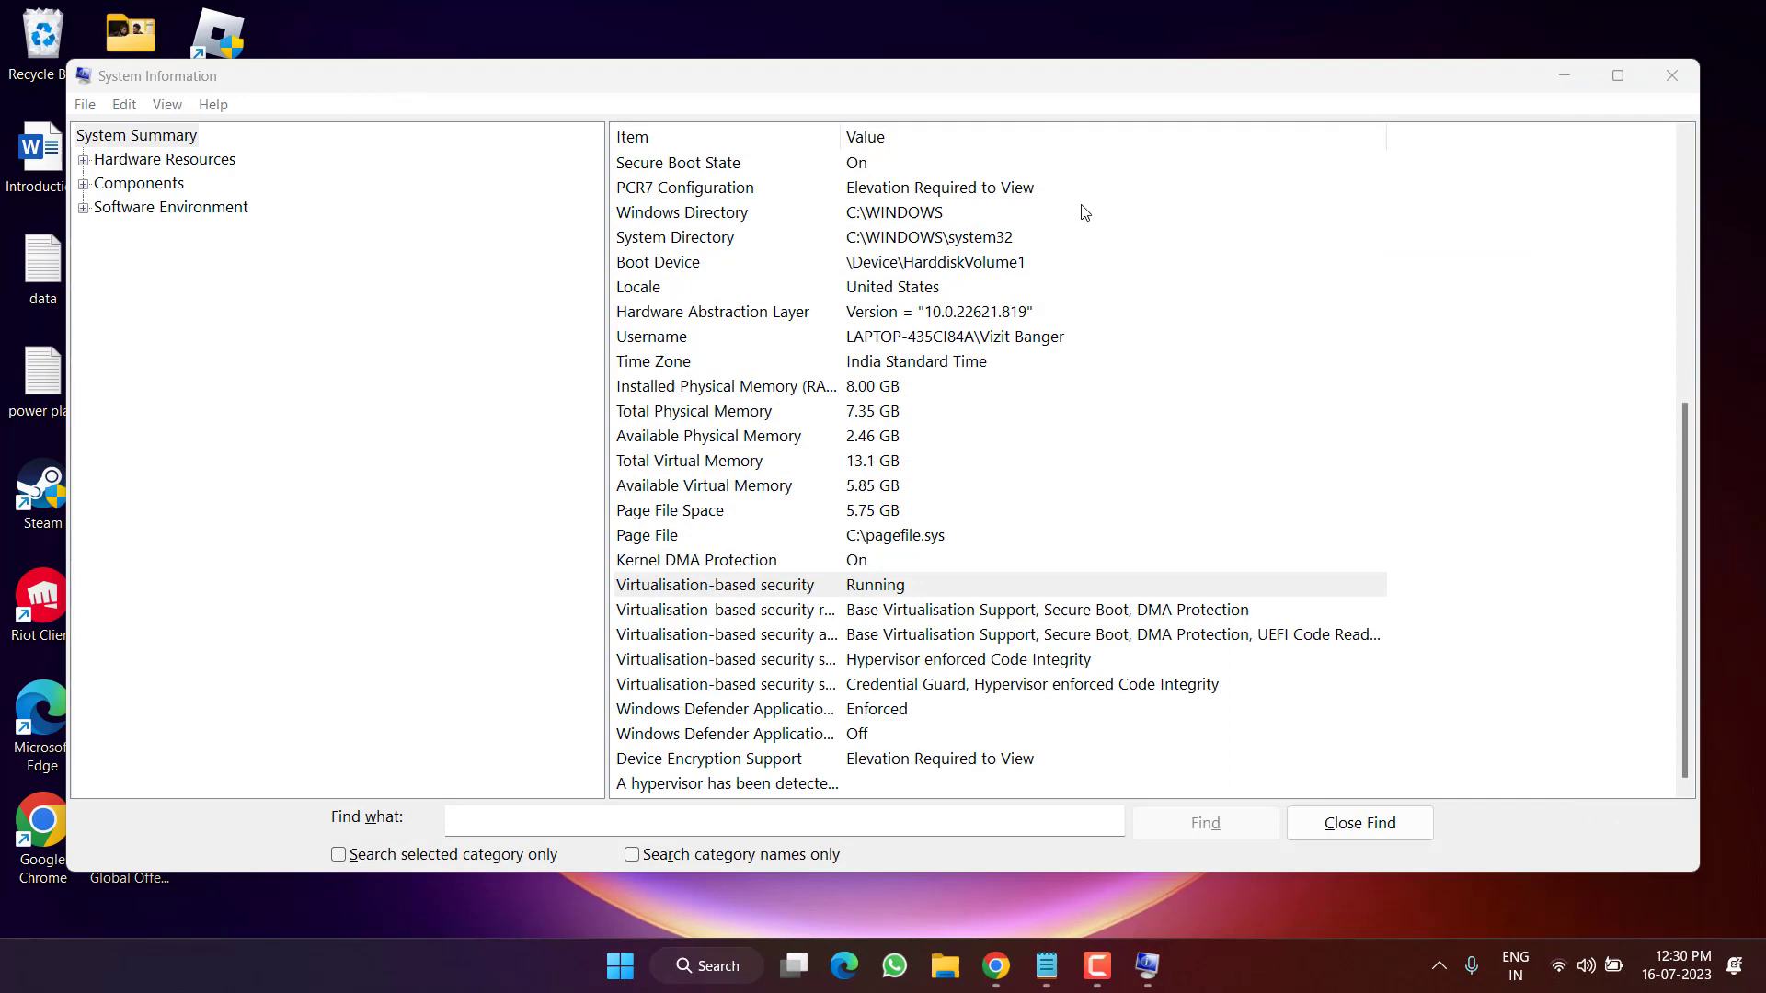
Run bcdedit /set hypervisorlaunchtype off in an administrator Command Prompt.
left_click(1673, 76)
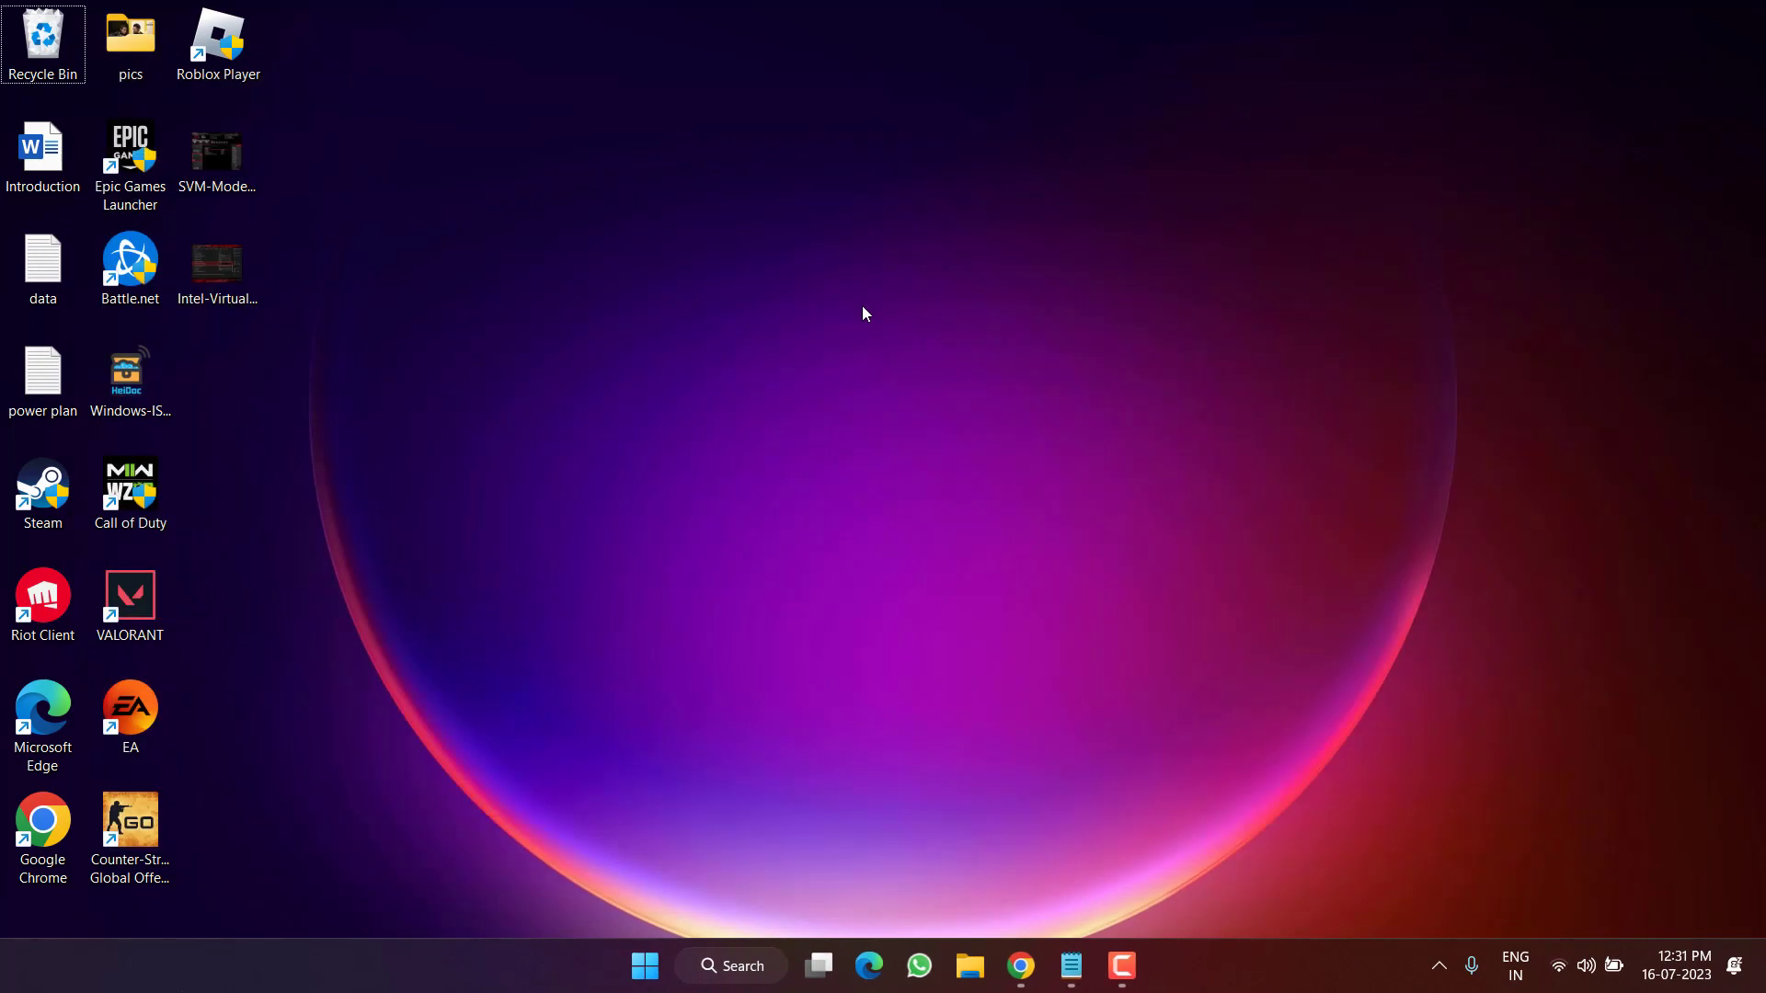
key("super")
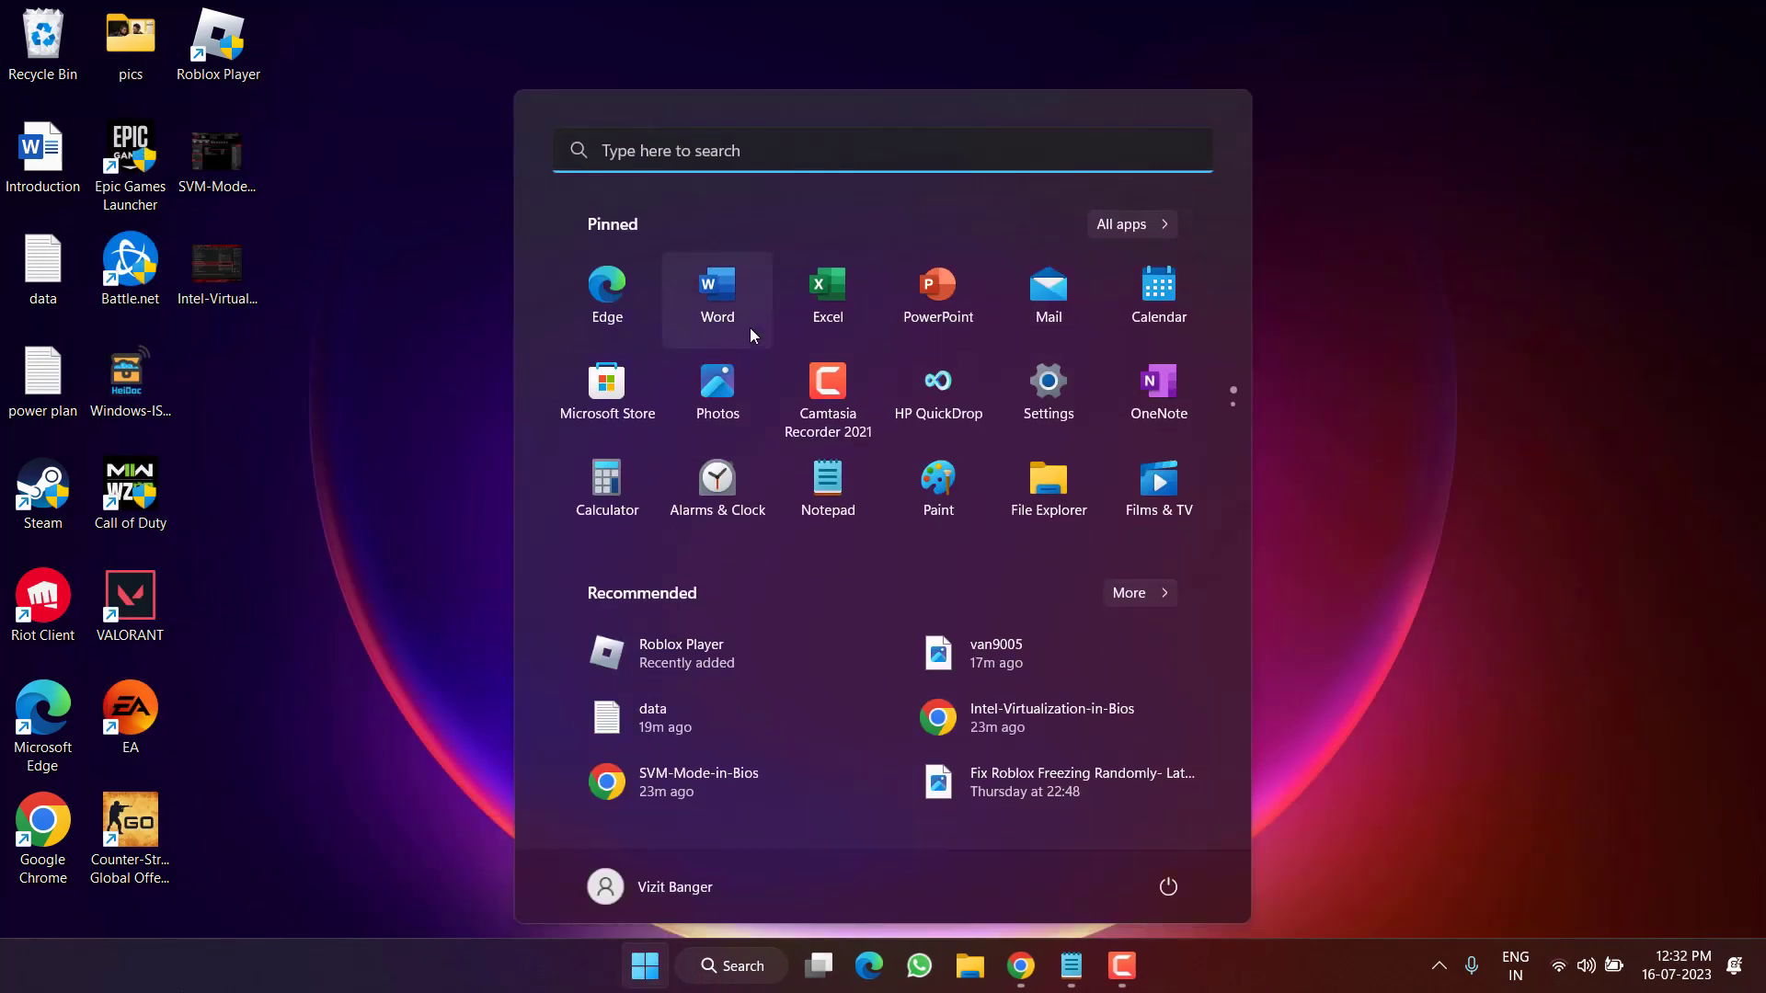
type("cmd")
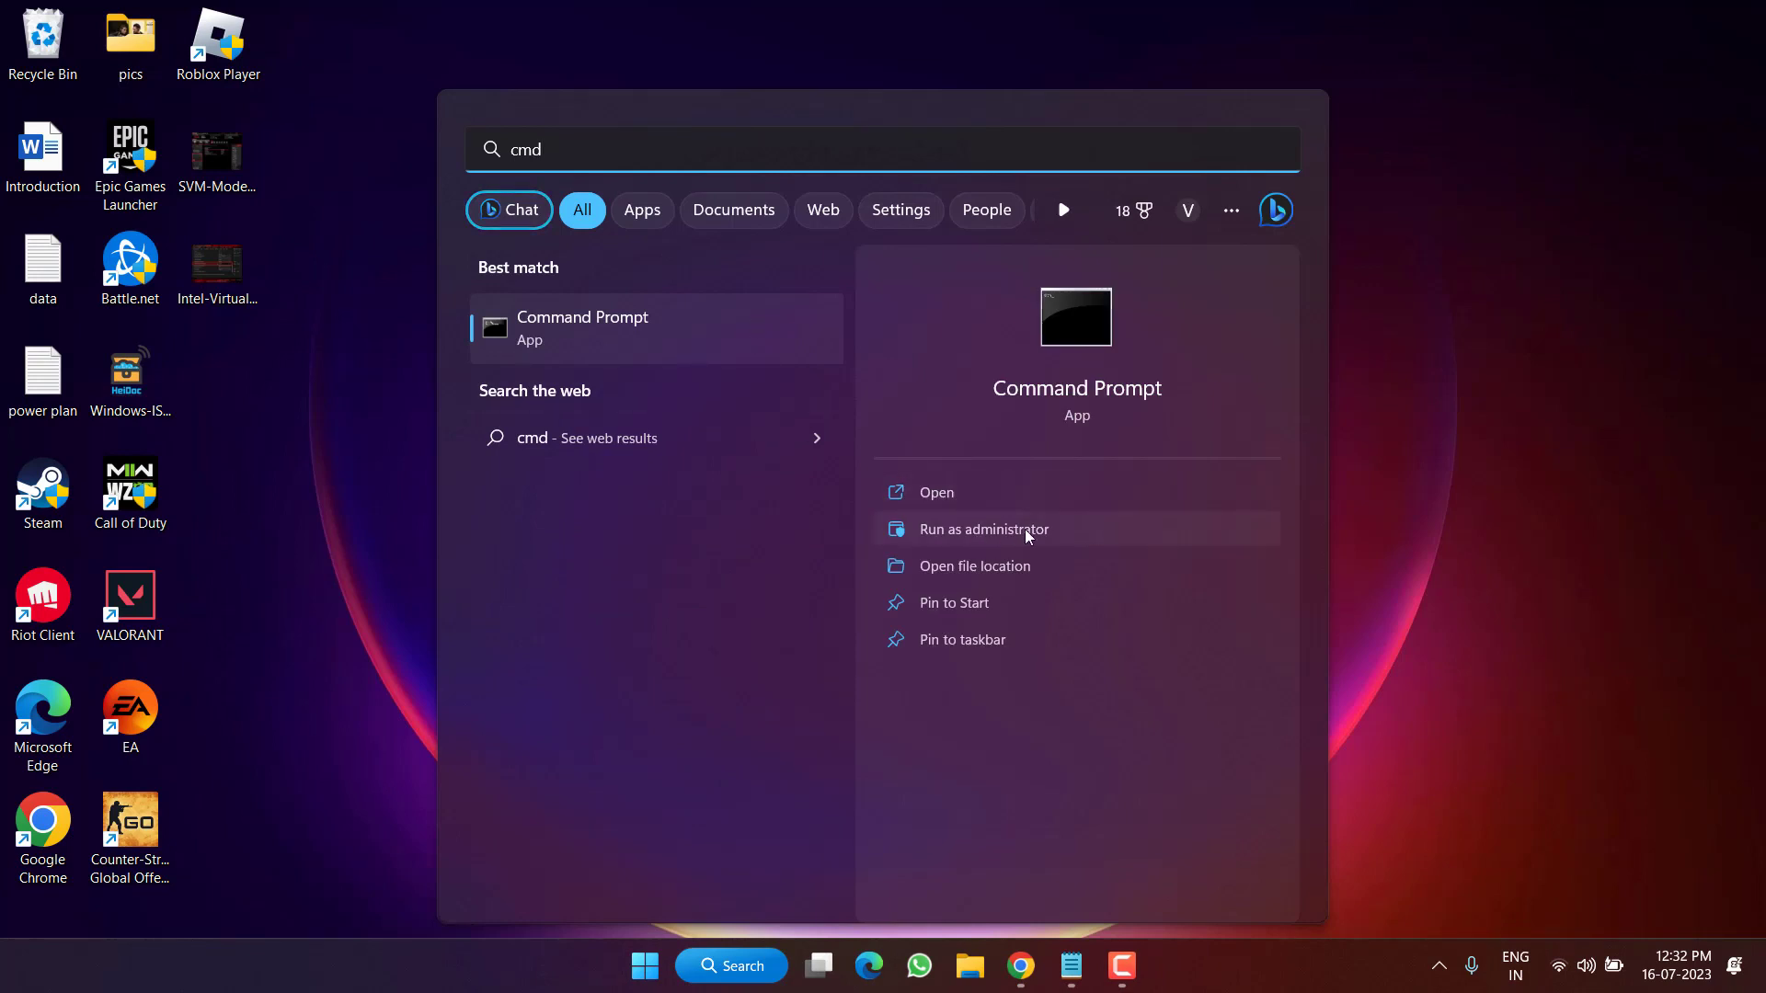
left_click(997, 530)
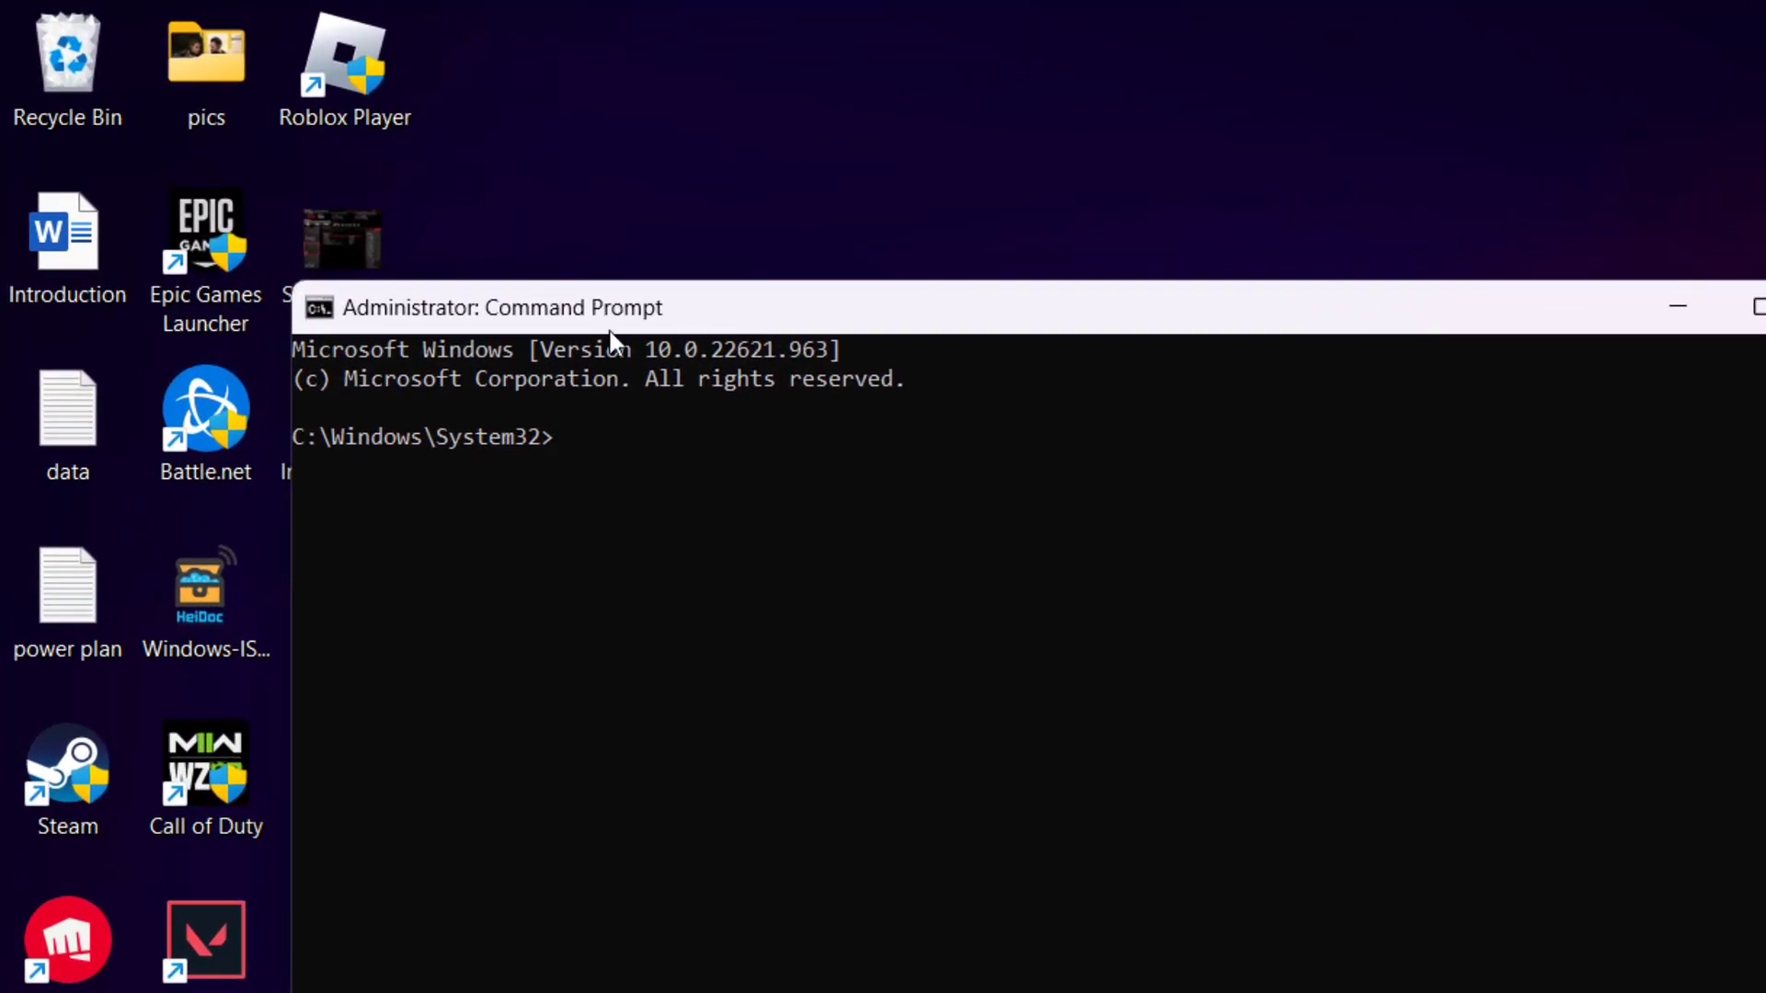
type("bcdedit /set hypervisorlaunchtype off")
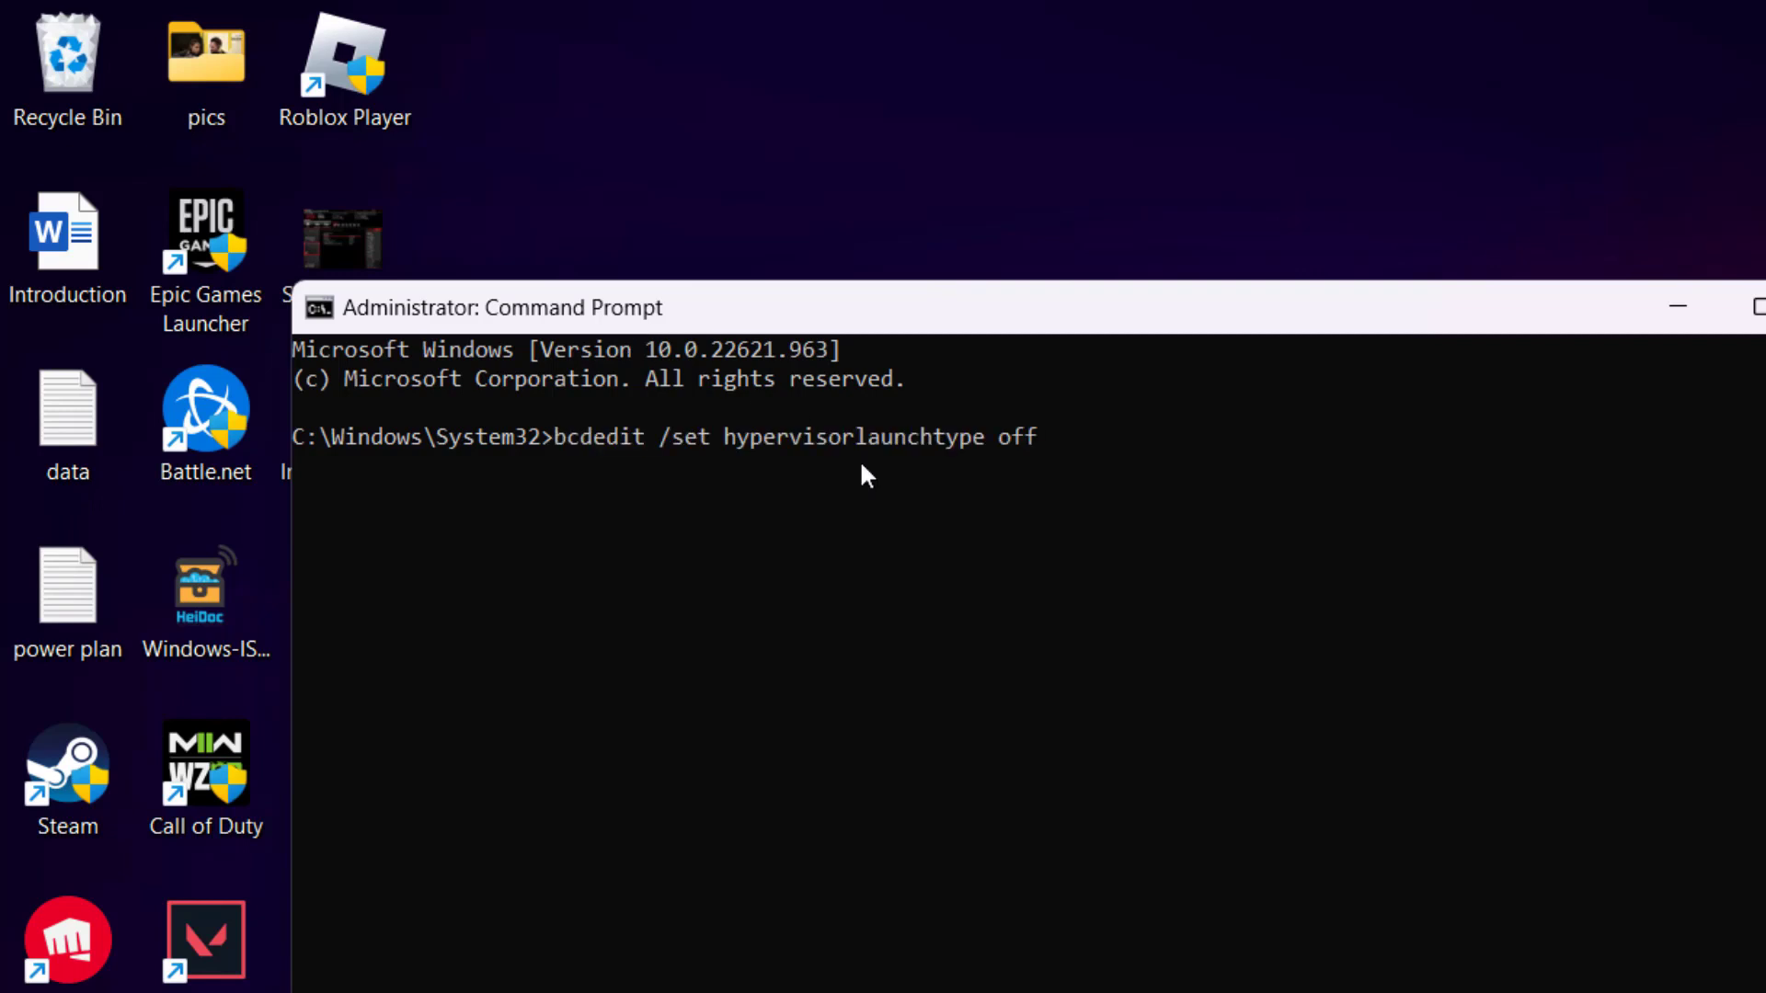
key("Return")
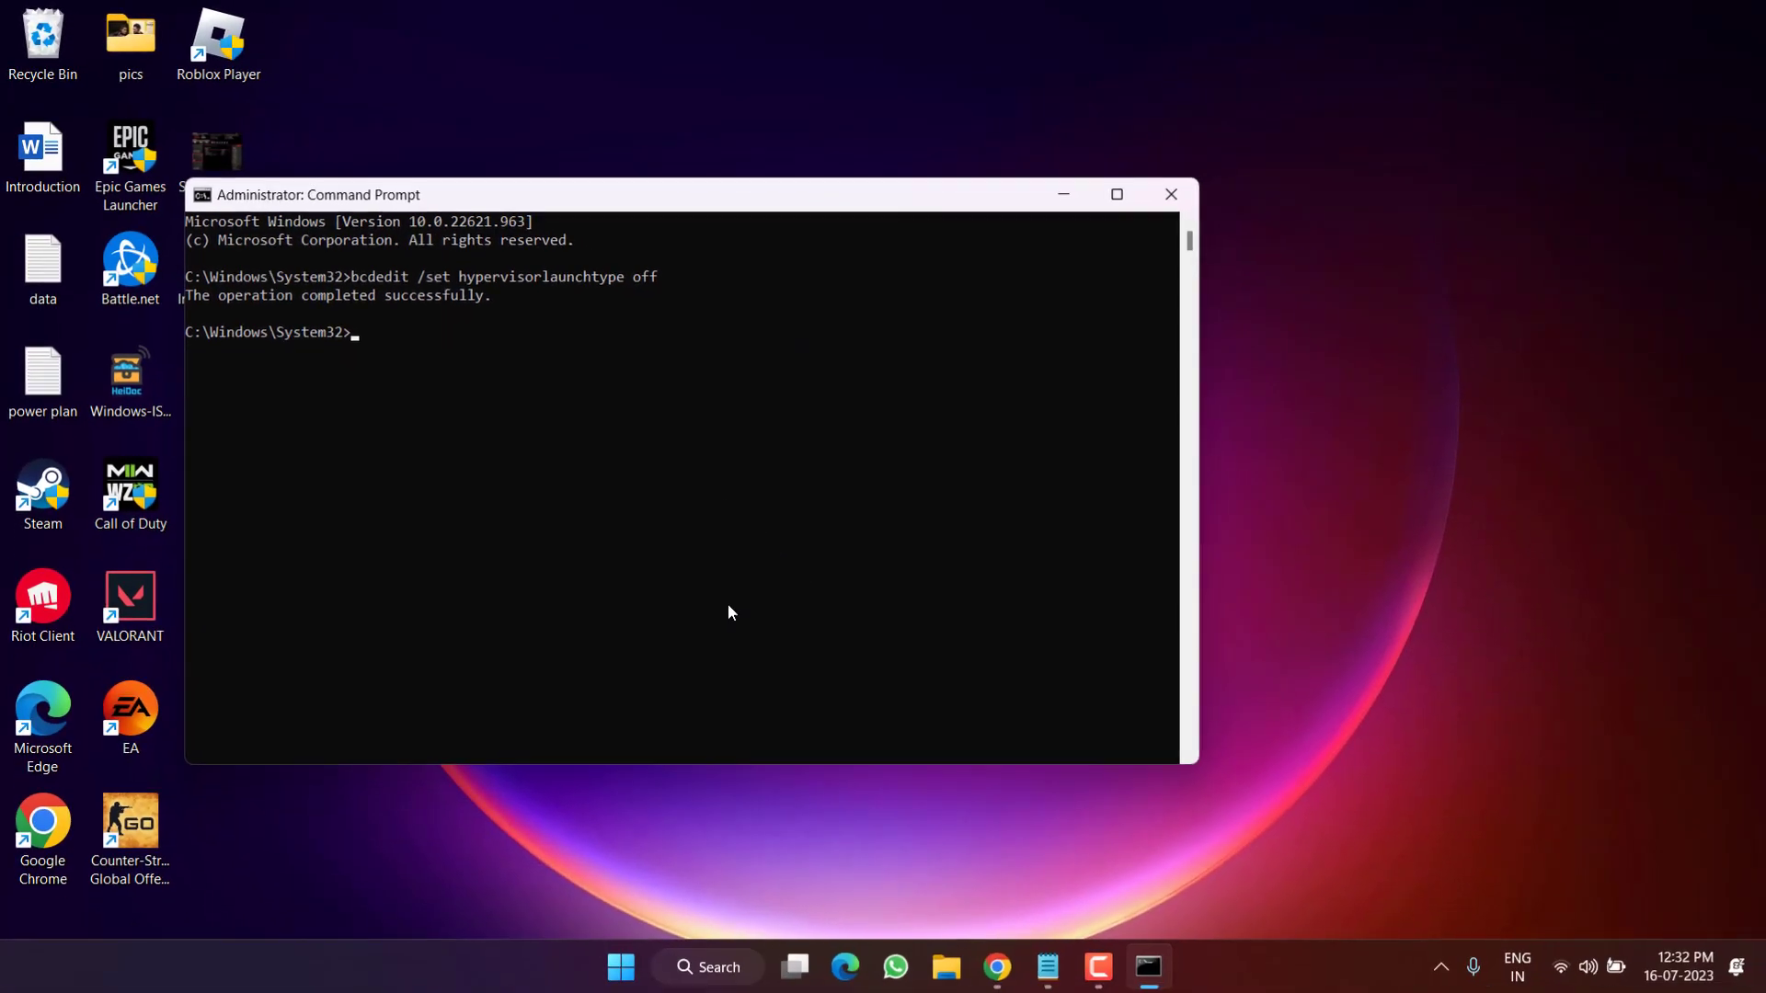
Close Command Prompt and open Windows Security by searching 'windows defender'.
left_click(1169, 194)
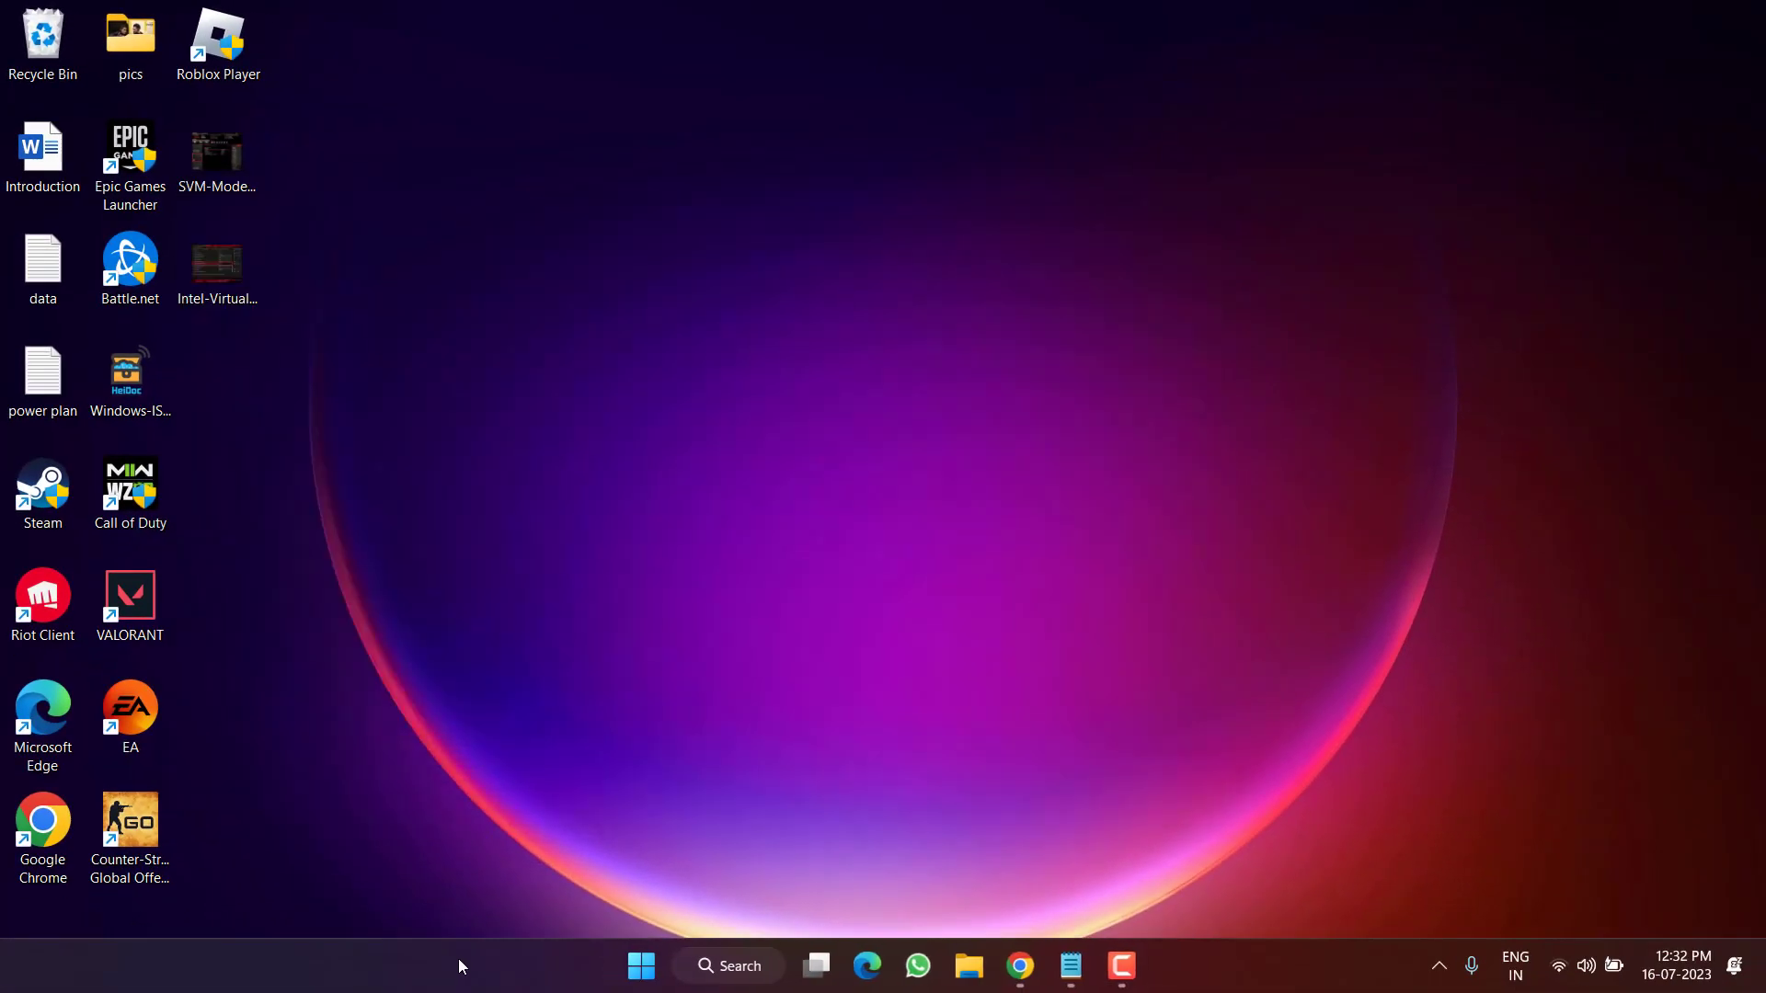
left_click(645, 966)
type("windows")
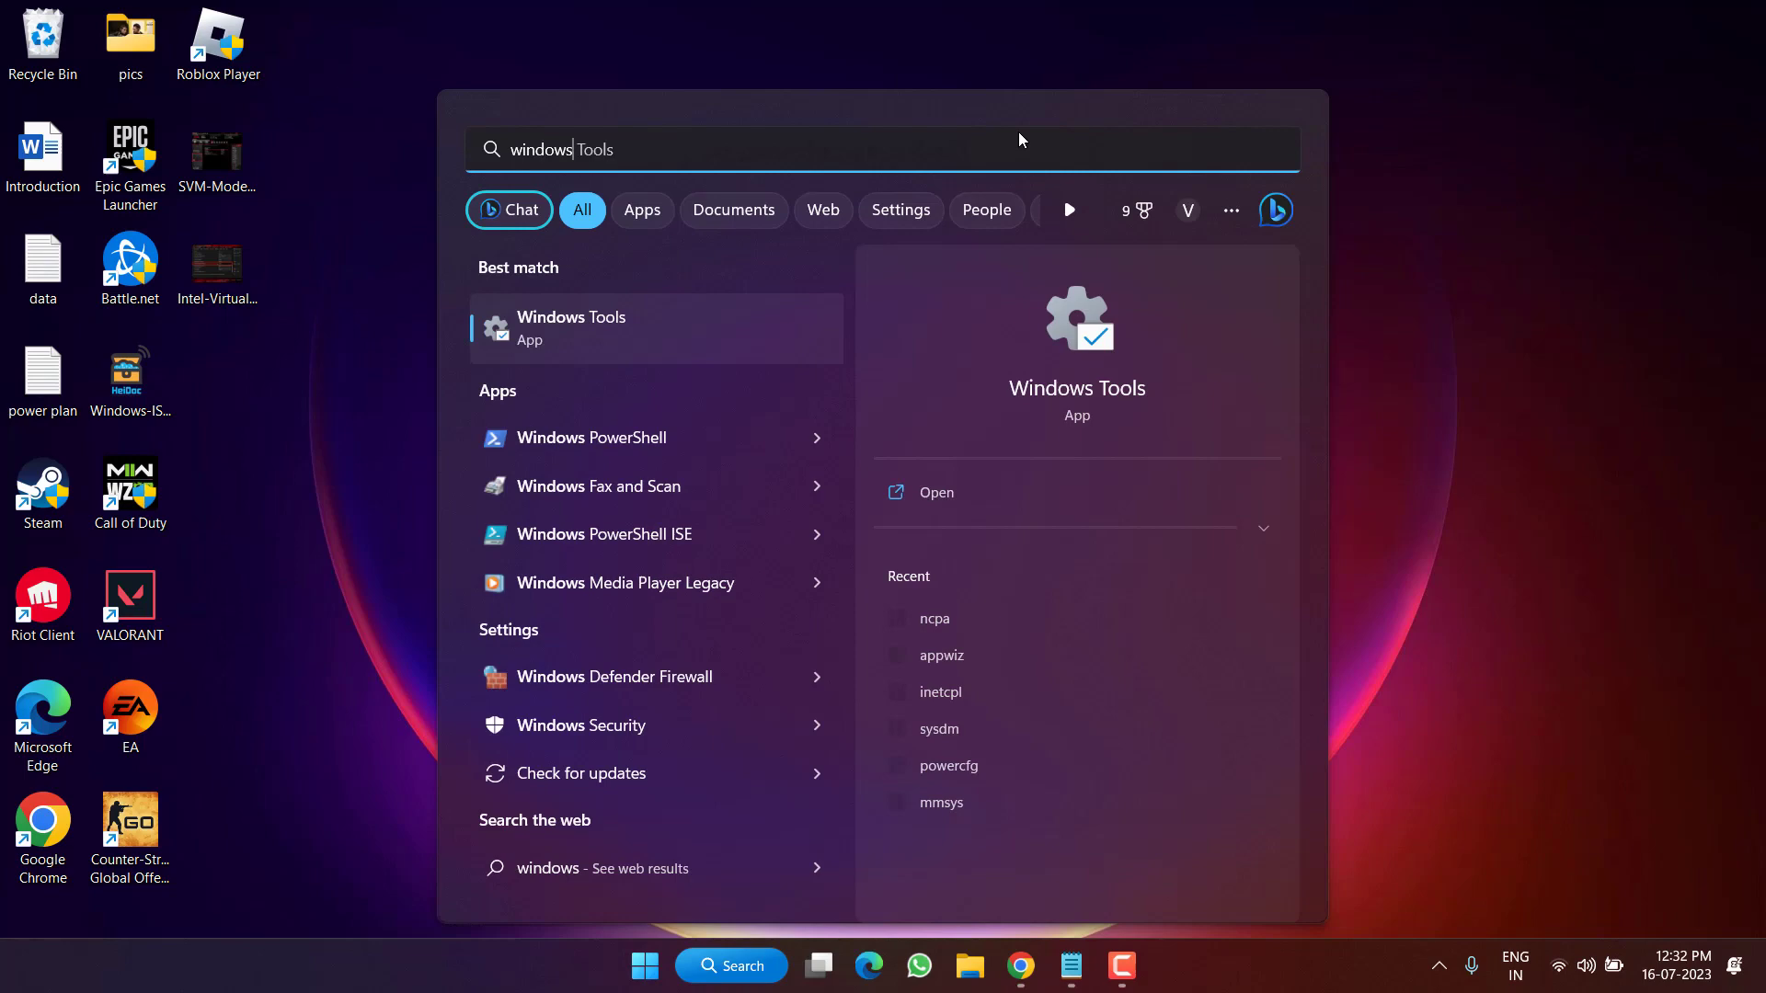
type(" defender")
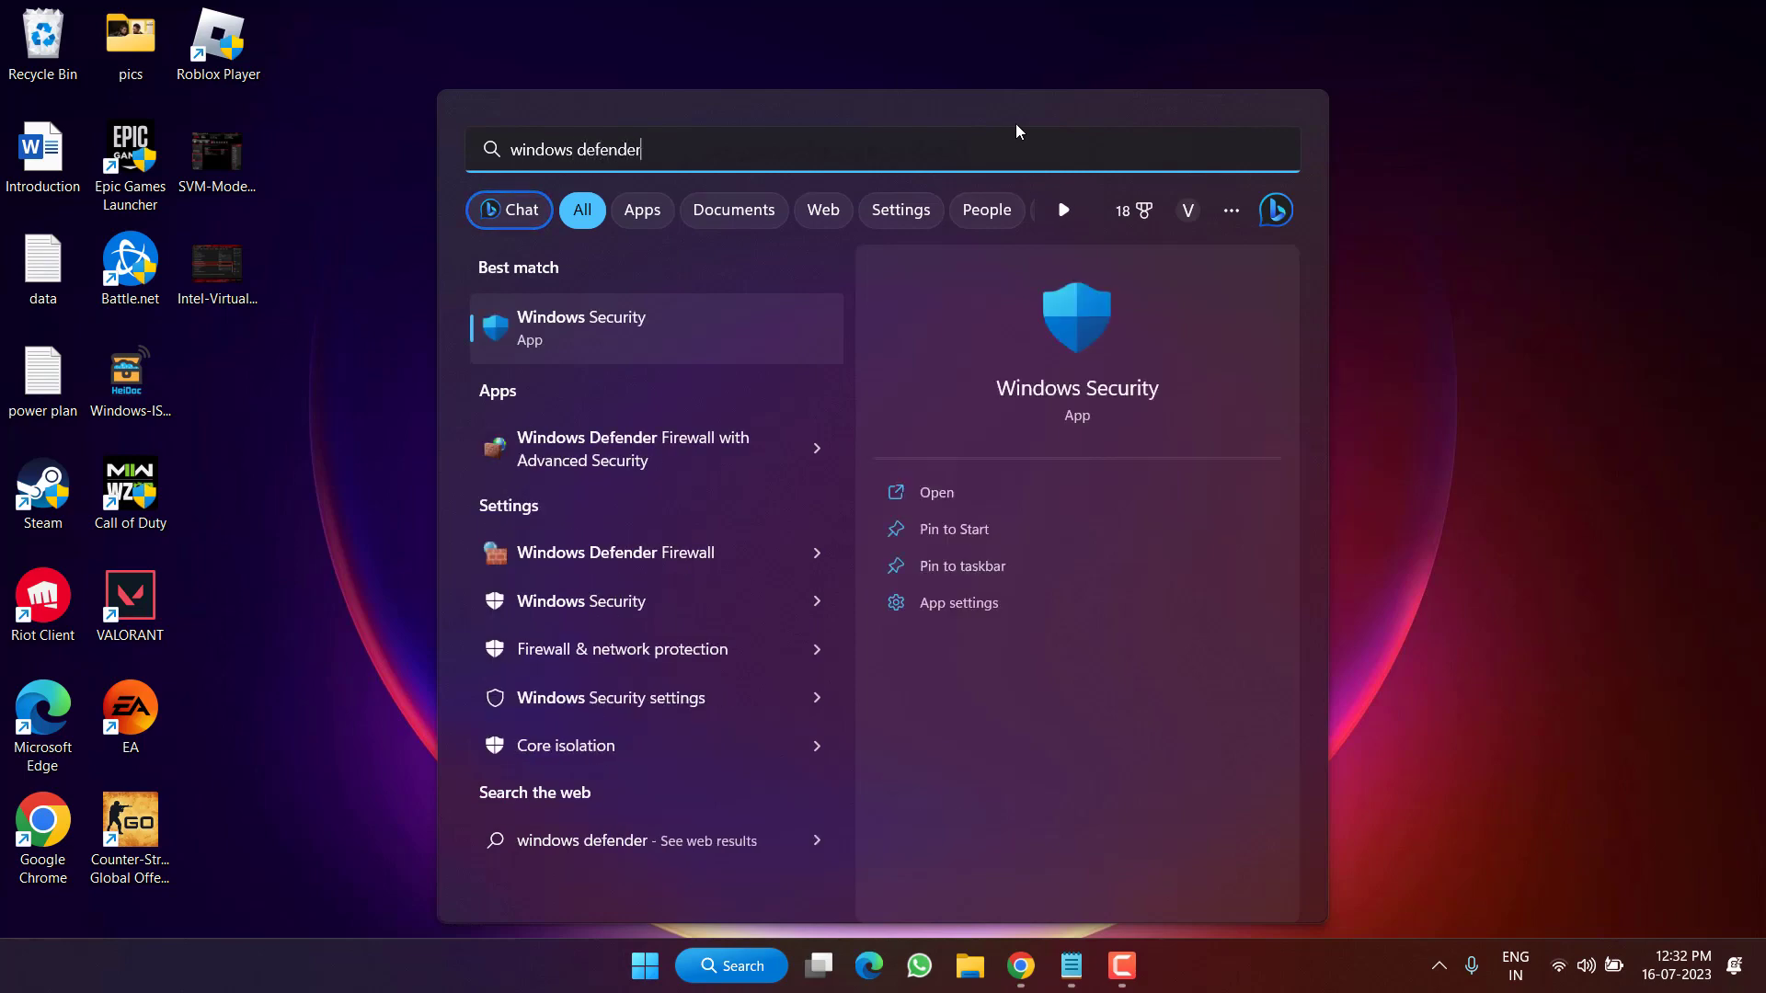
left_click(1080, 364)
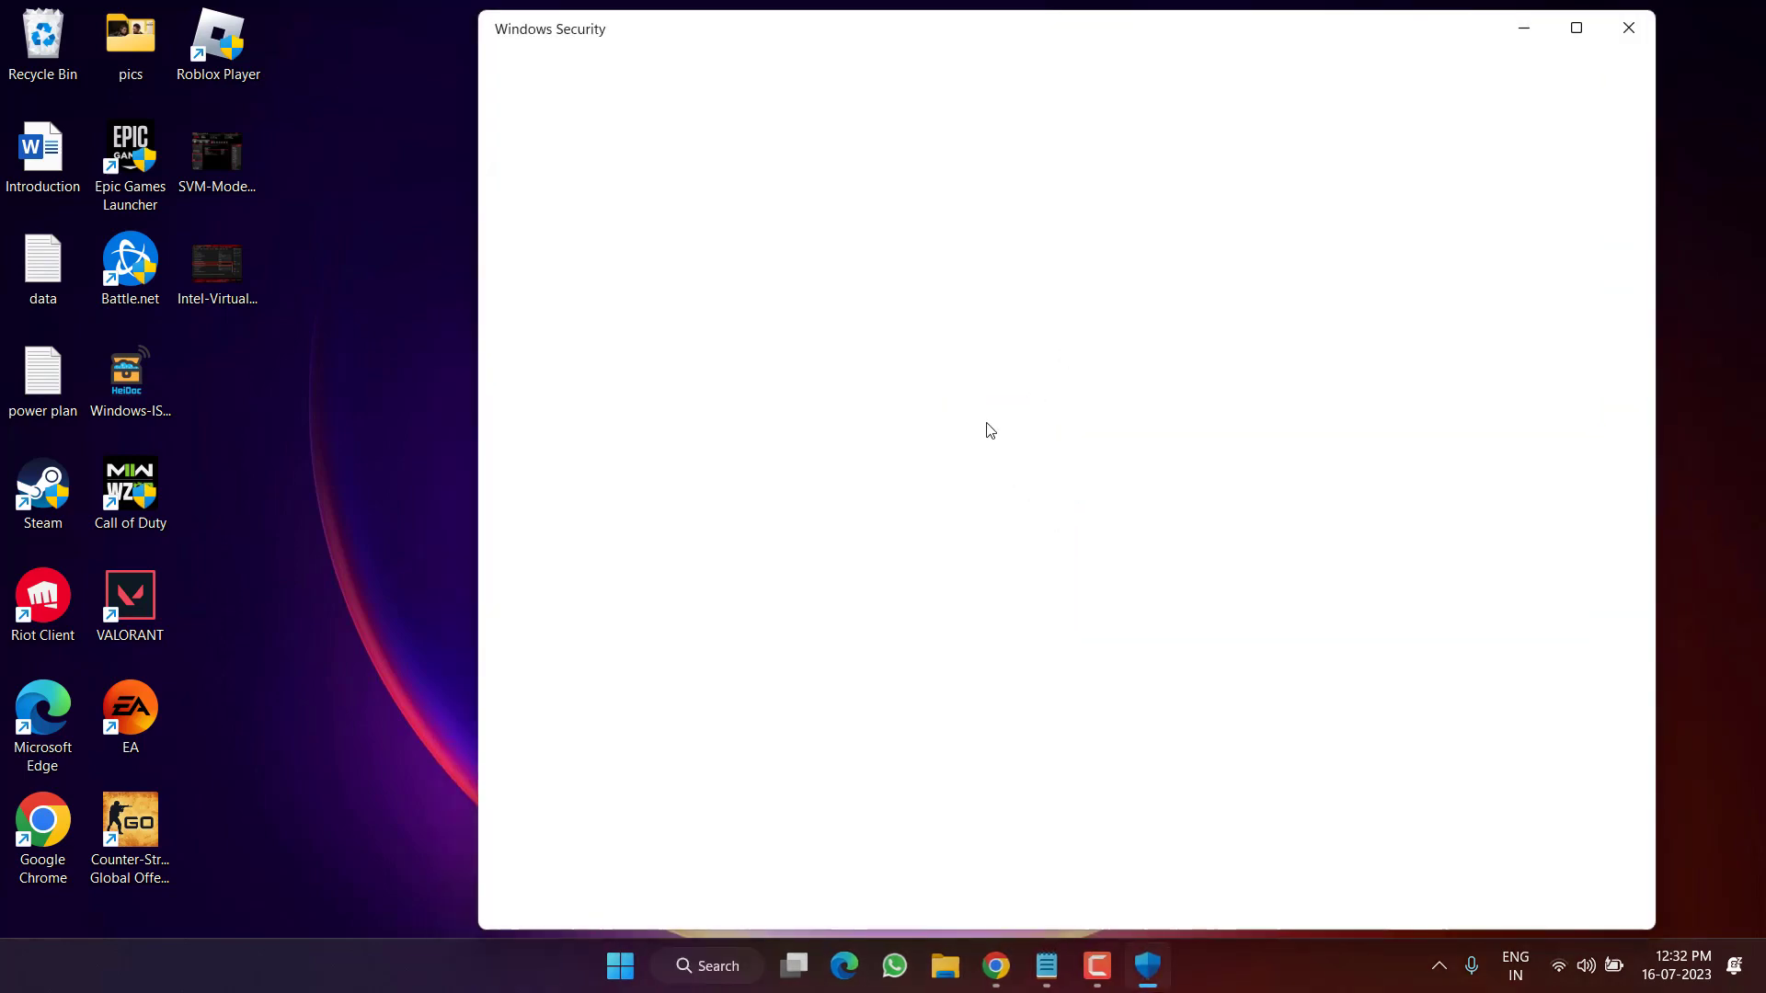
Turn Memory integrity off under Device security > Core isolation, then shrink the window.
scroll(1159, 465, "down", 5)
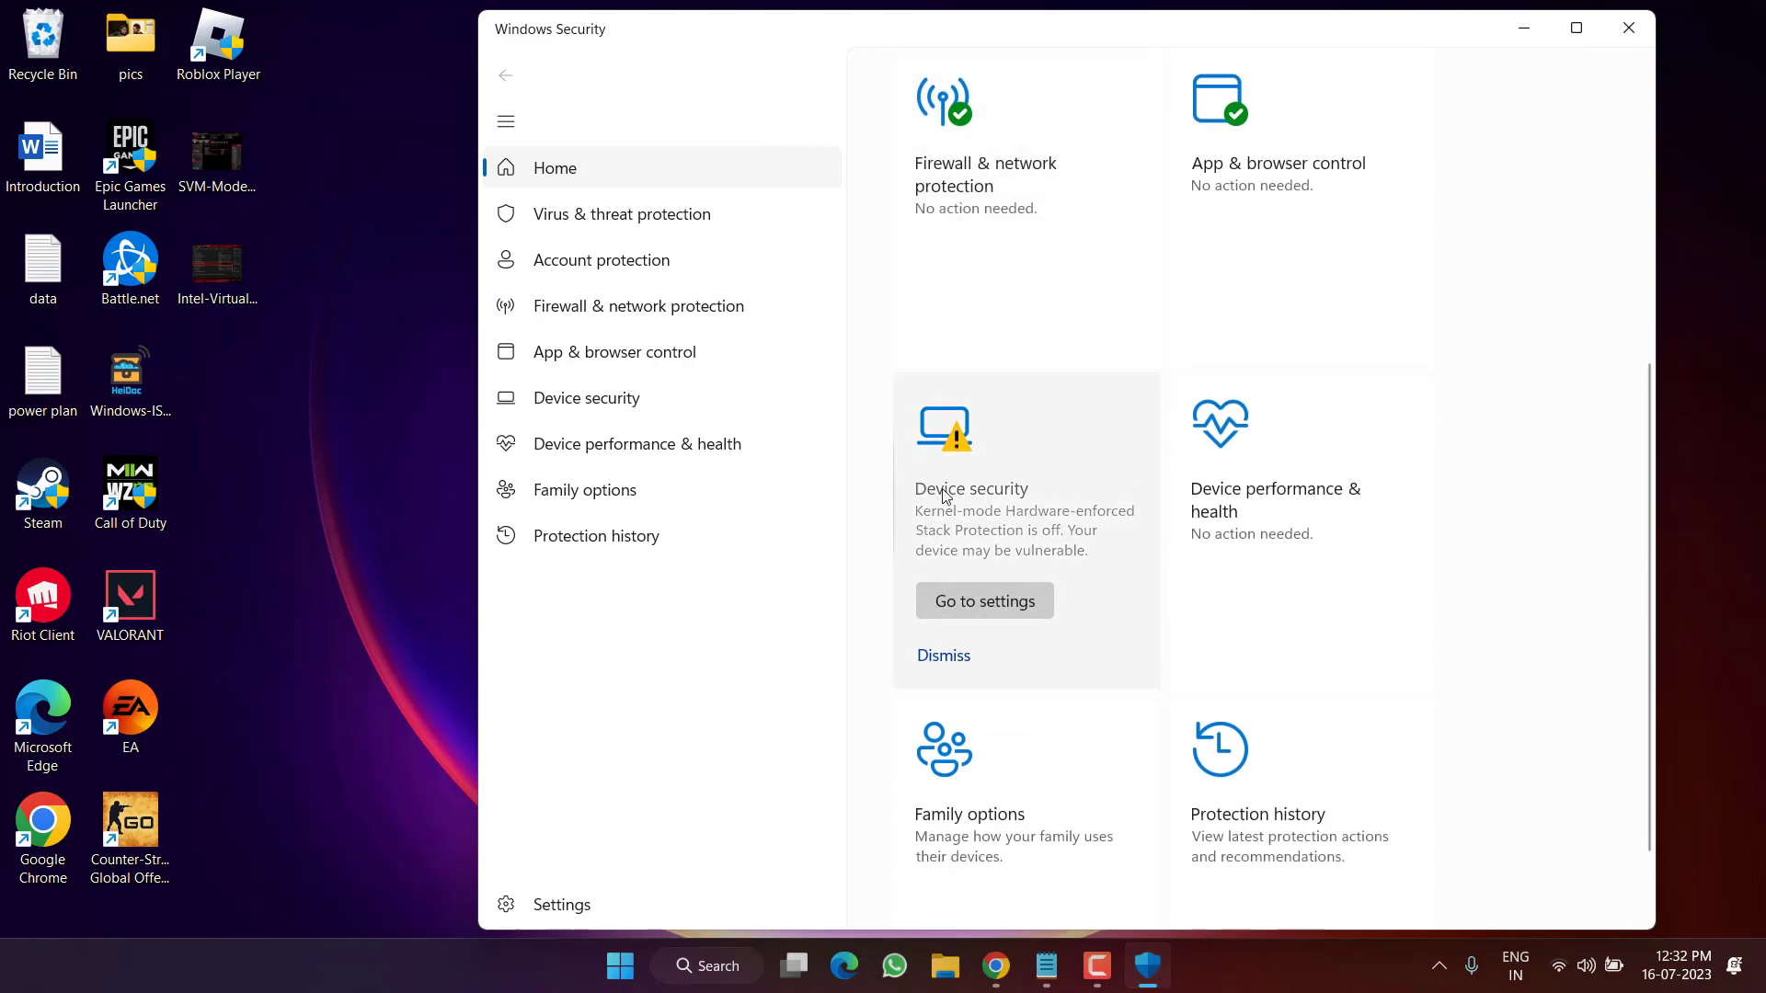
left_click(1081, 511)
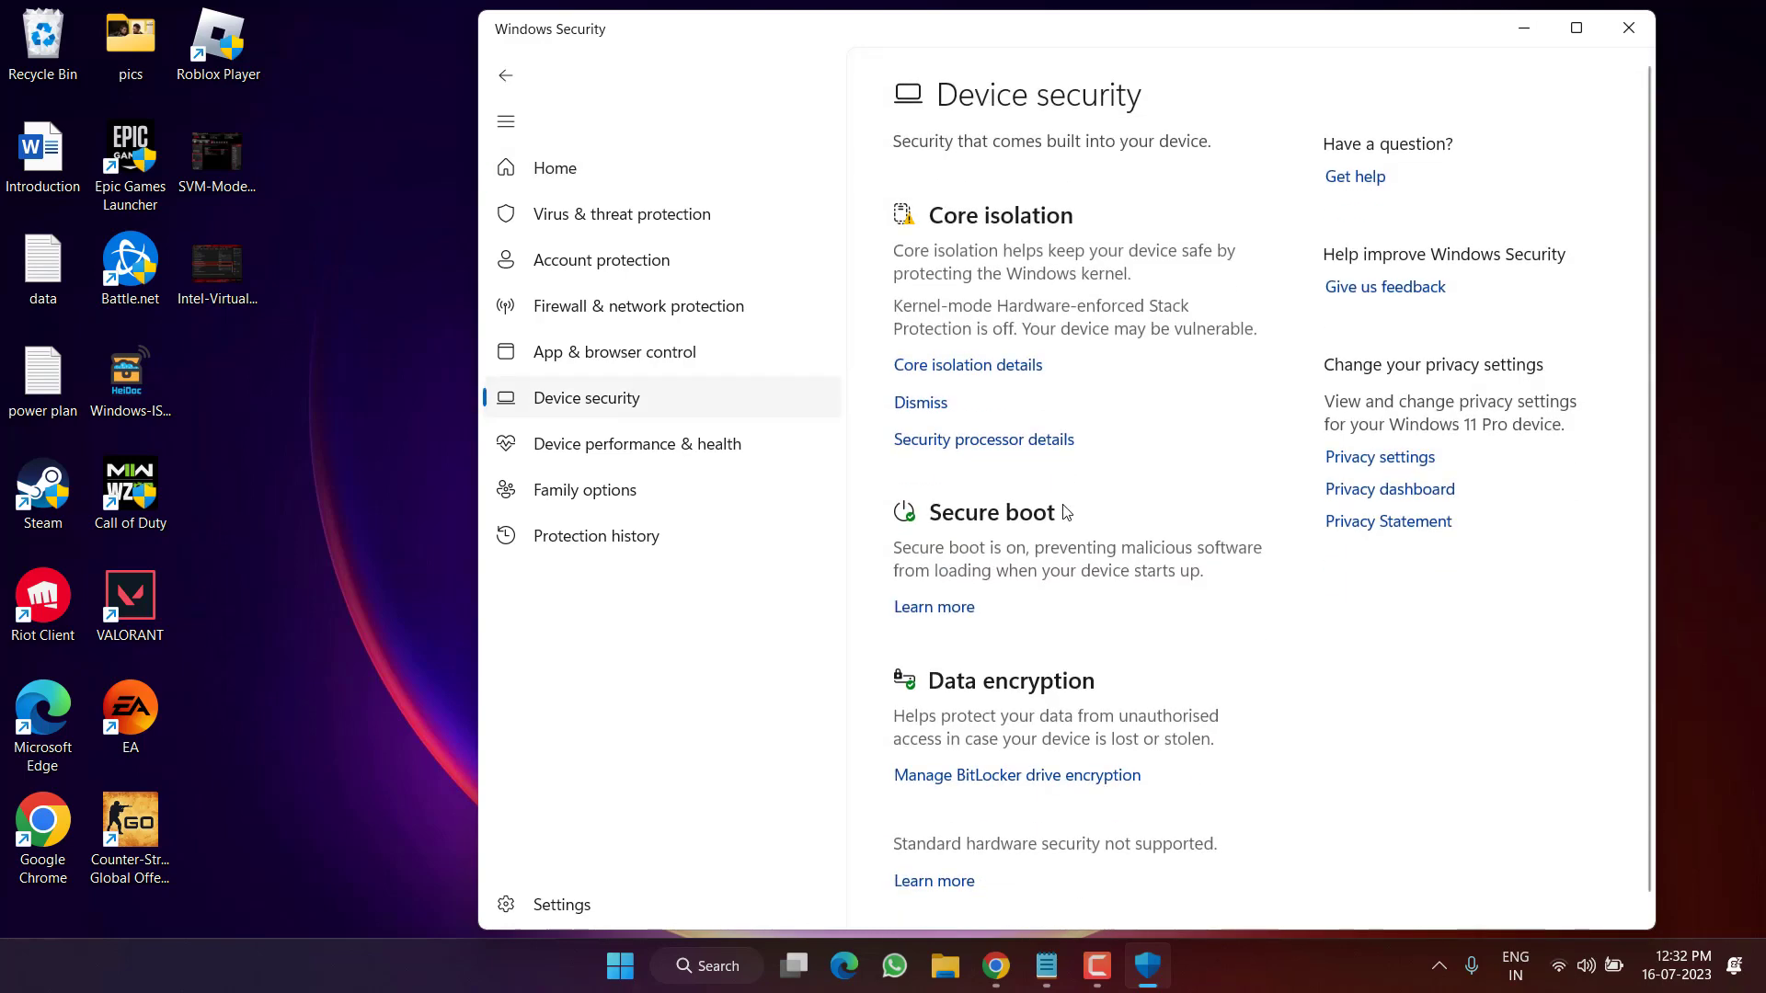
left_click(980, 367)
scroll(982, 371, "down", 1)
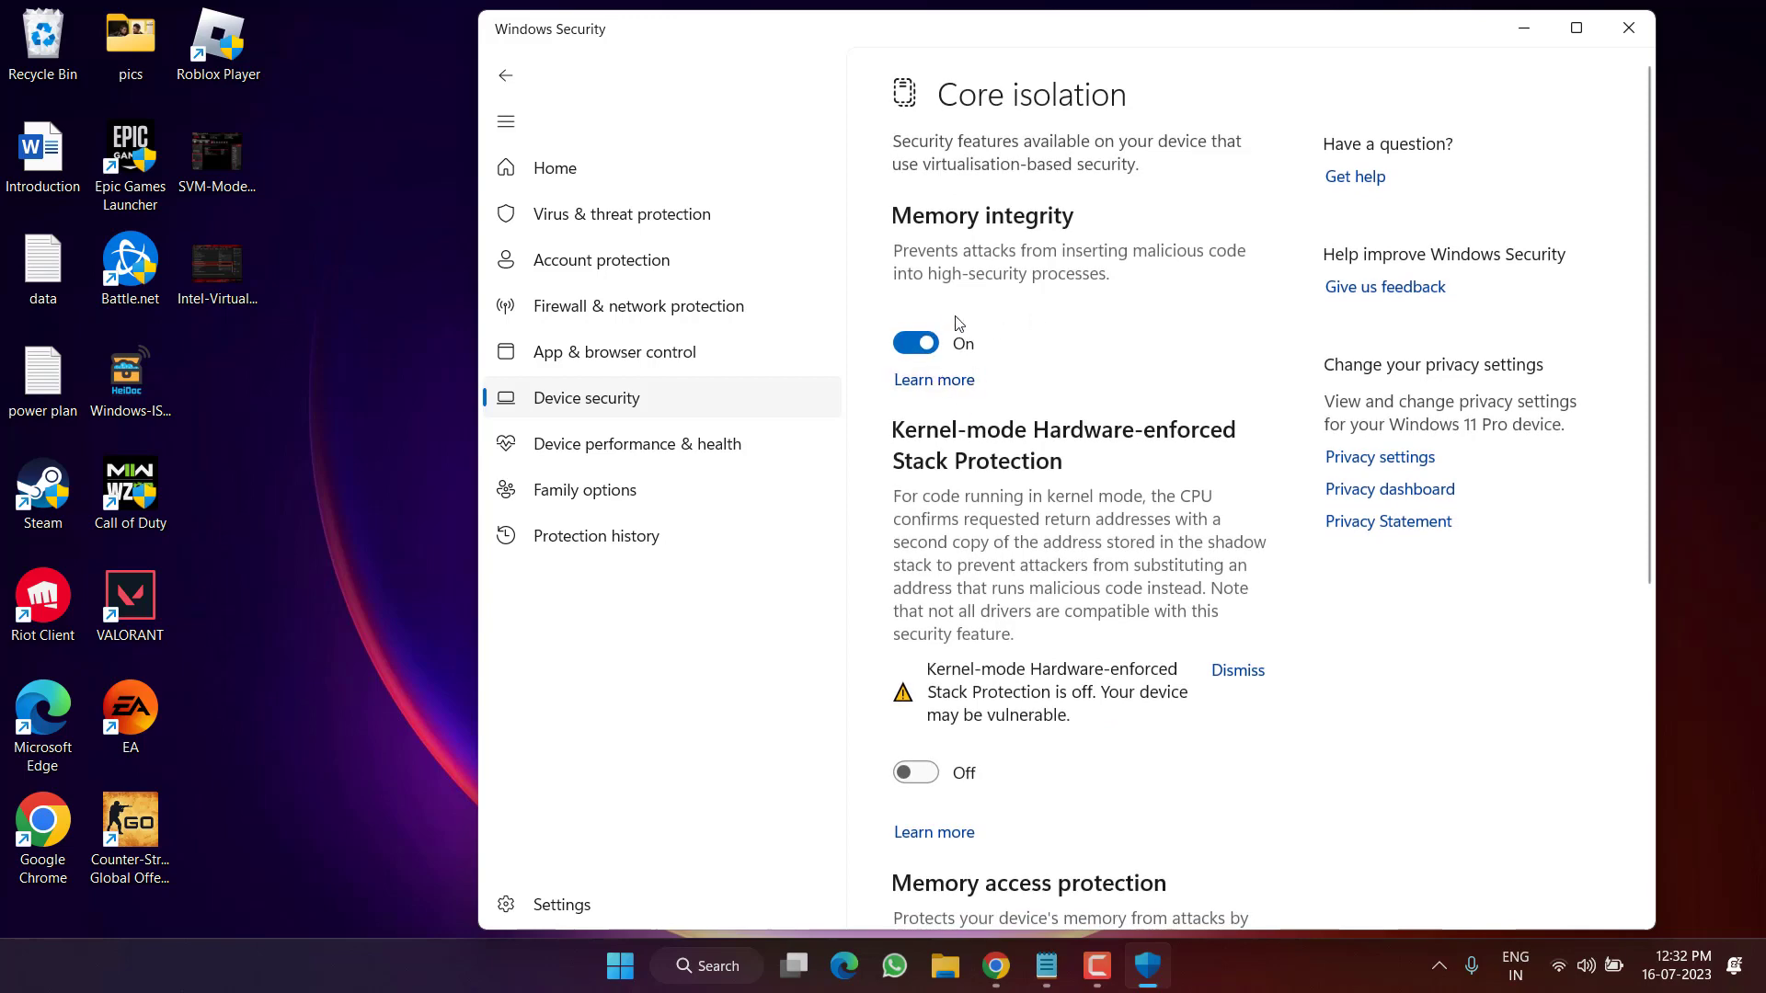
left_click(908, 346)
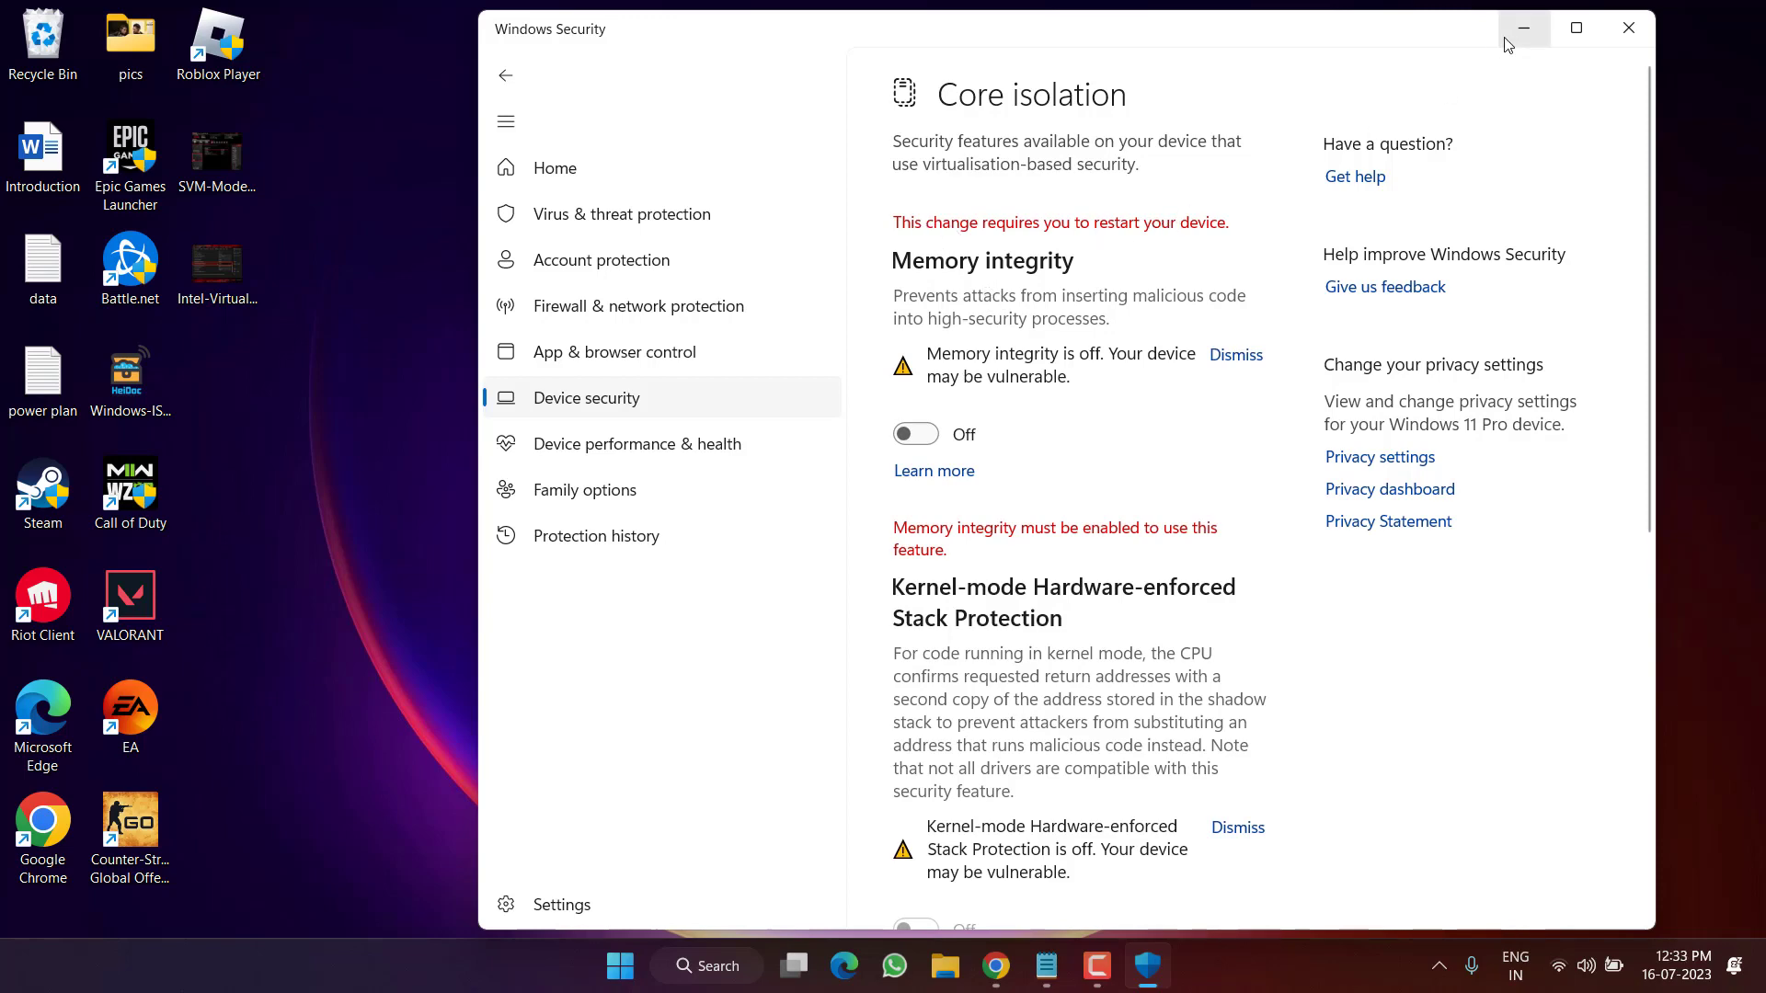
key("super+Down")
key("super+Down")
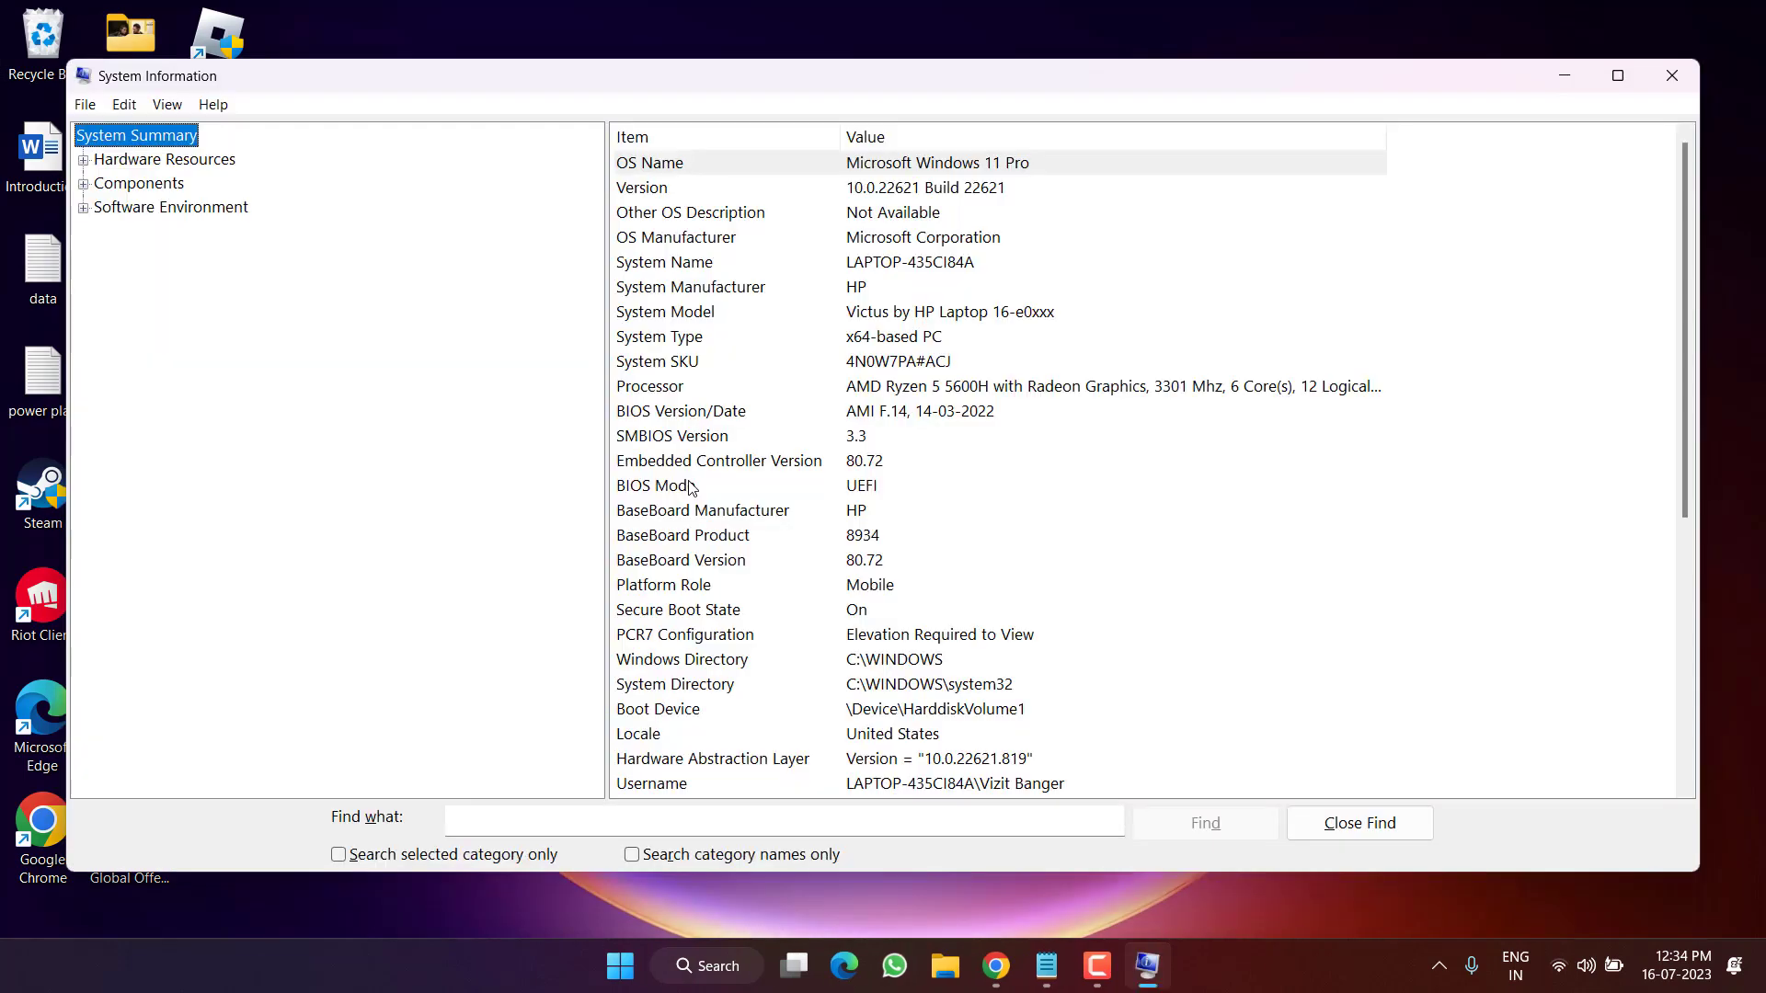
Confirm BIOS Mode shows UEFI in System Summary, then close System Information.
left_click(691, 484)
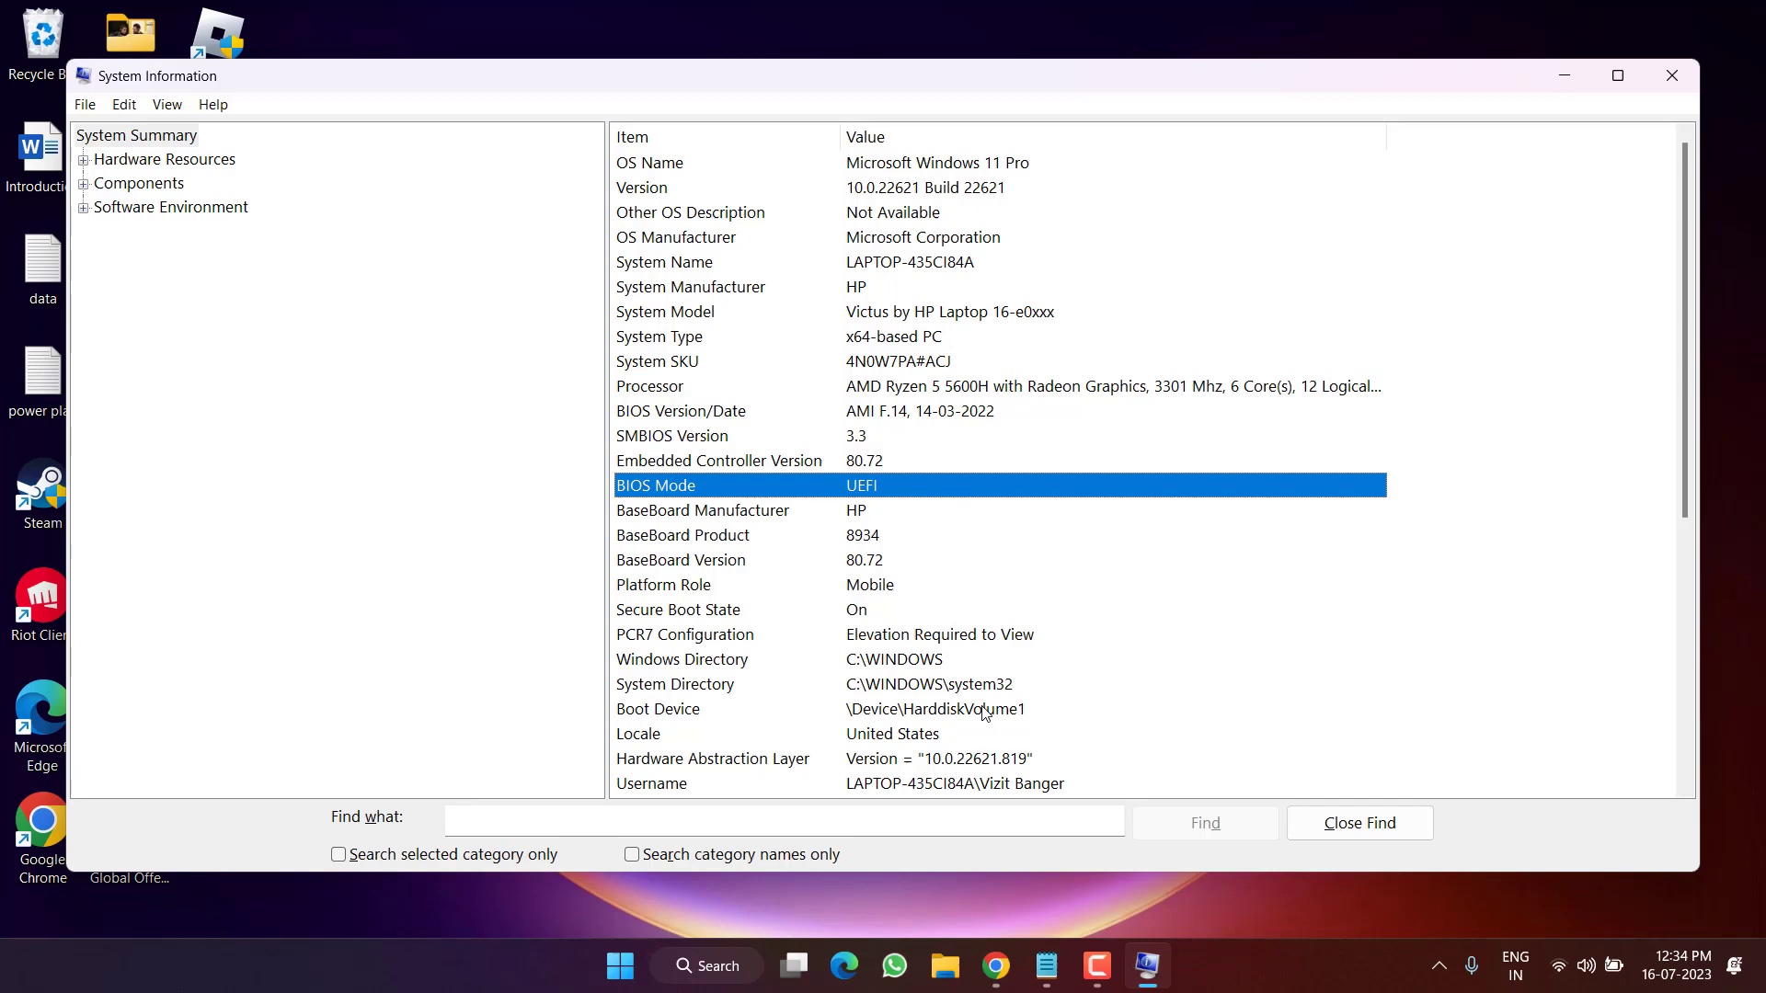
left_click(996, 966)
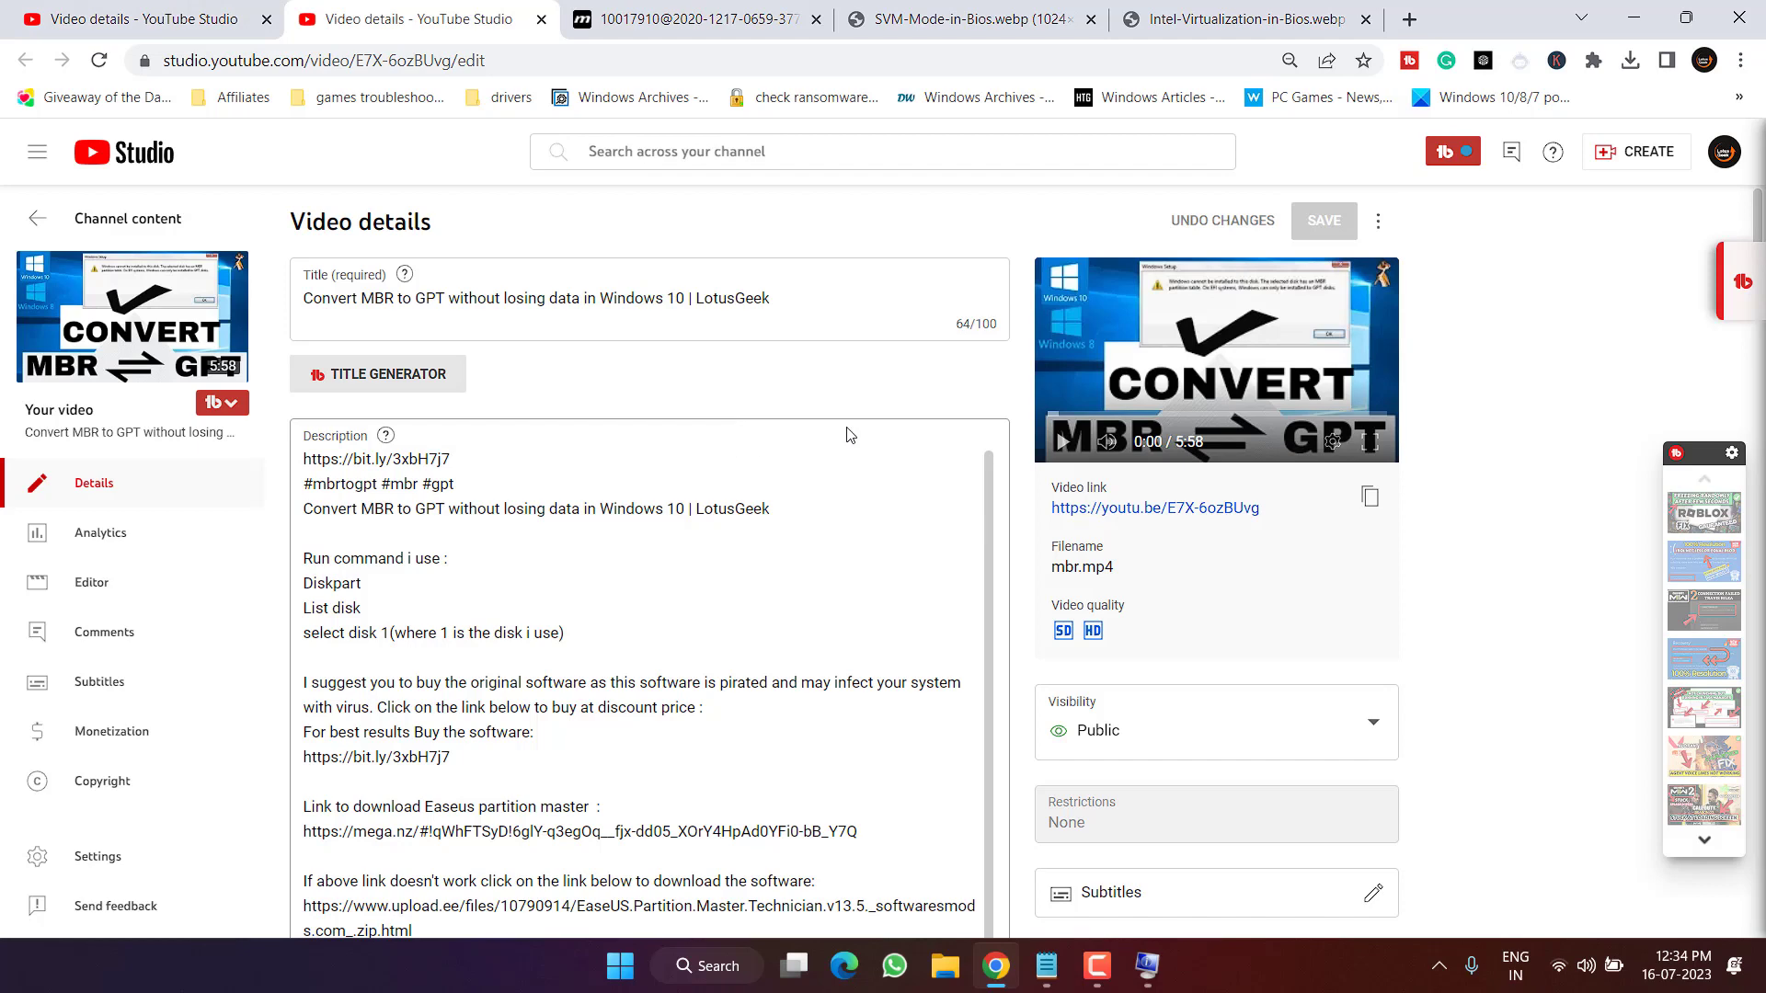
left_click(1635, 6)
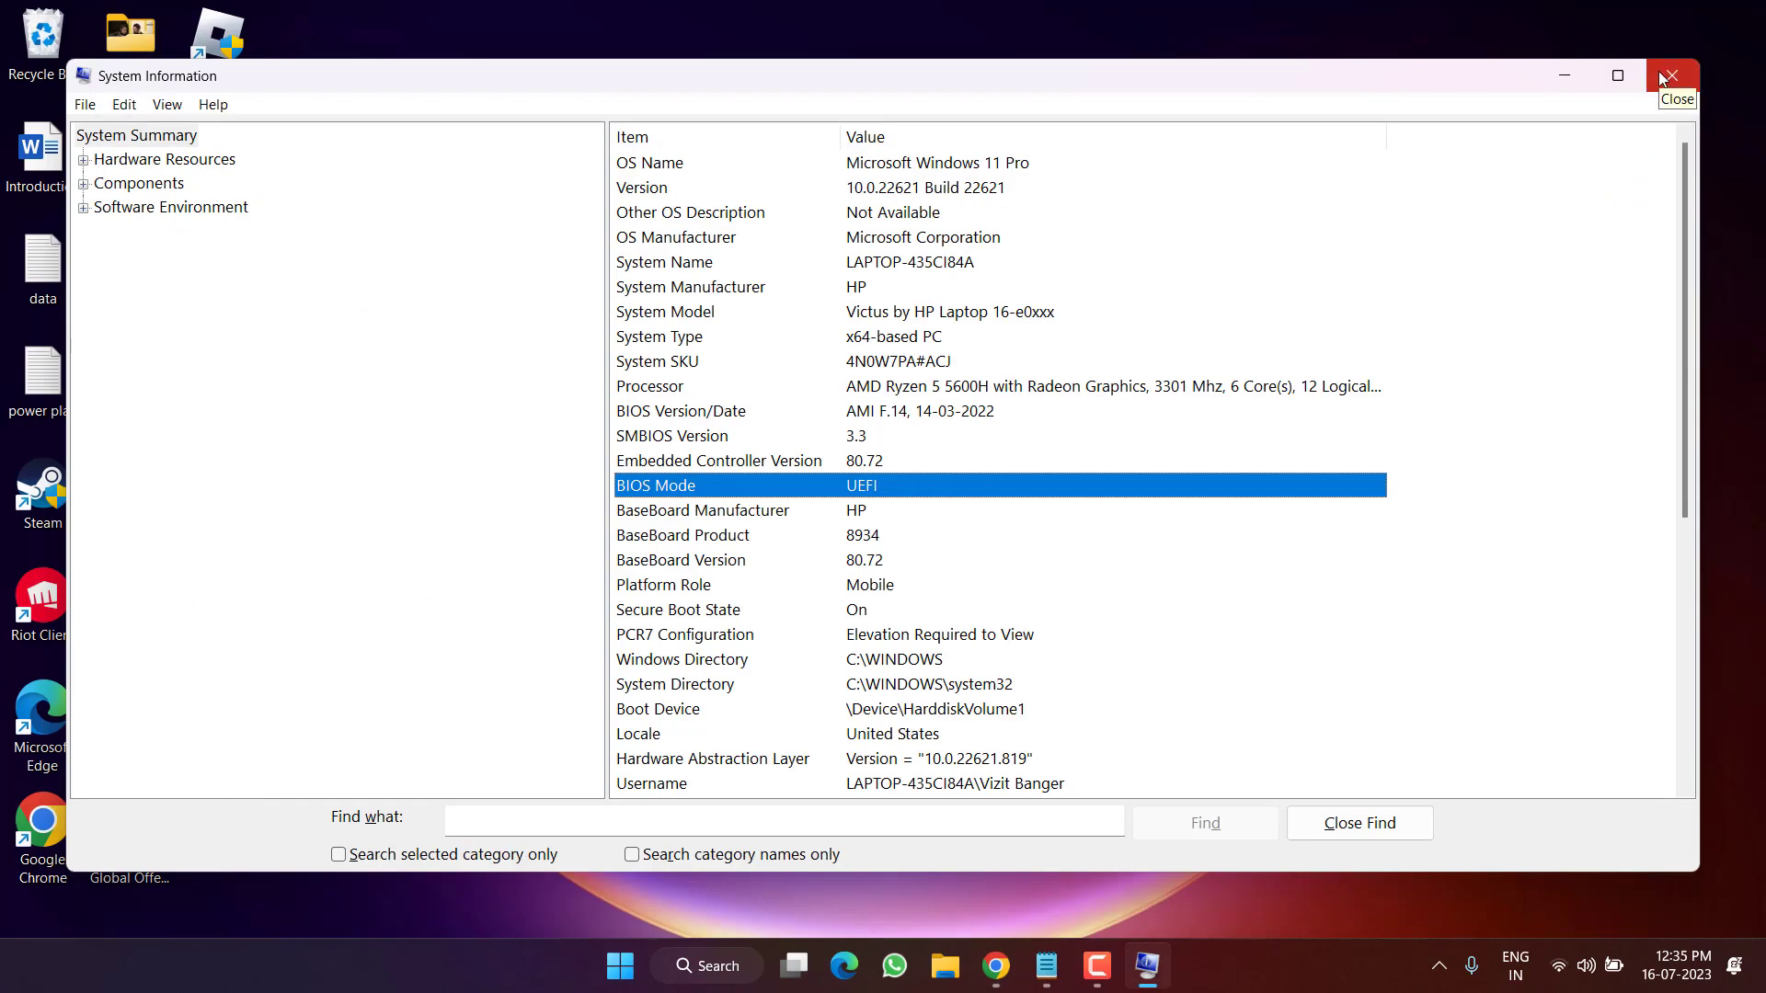
left_click(1667, 77)
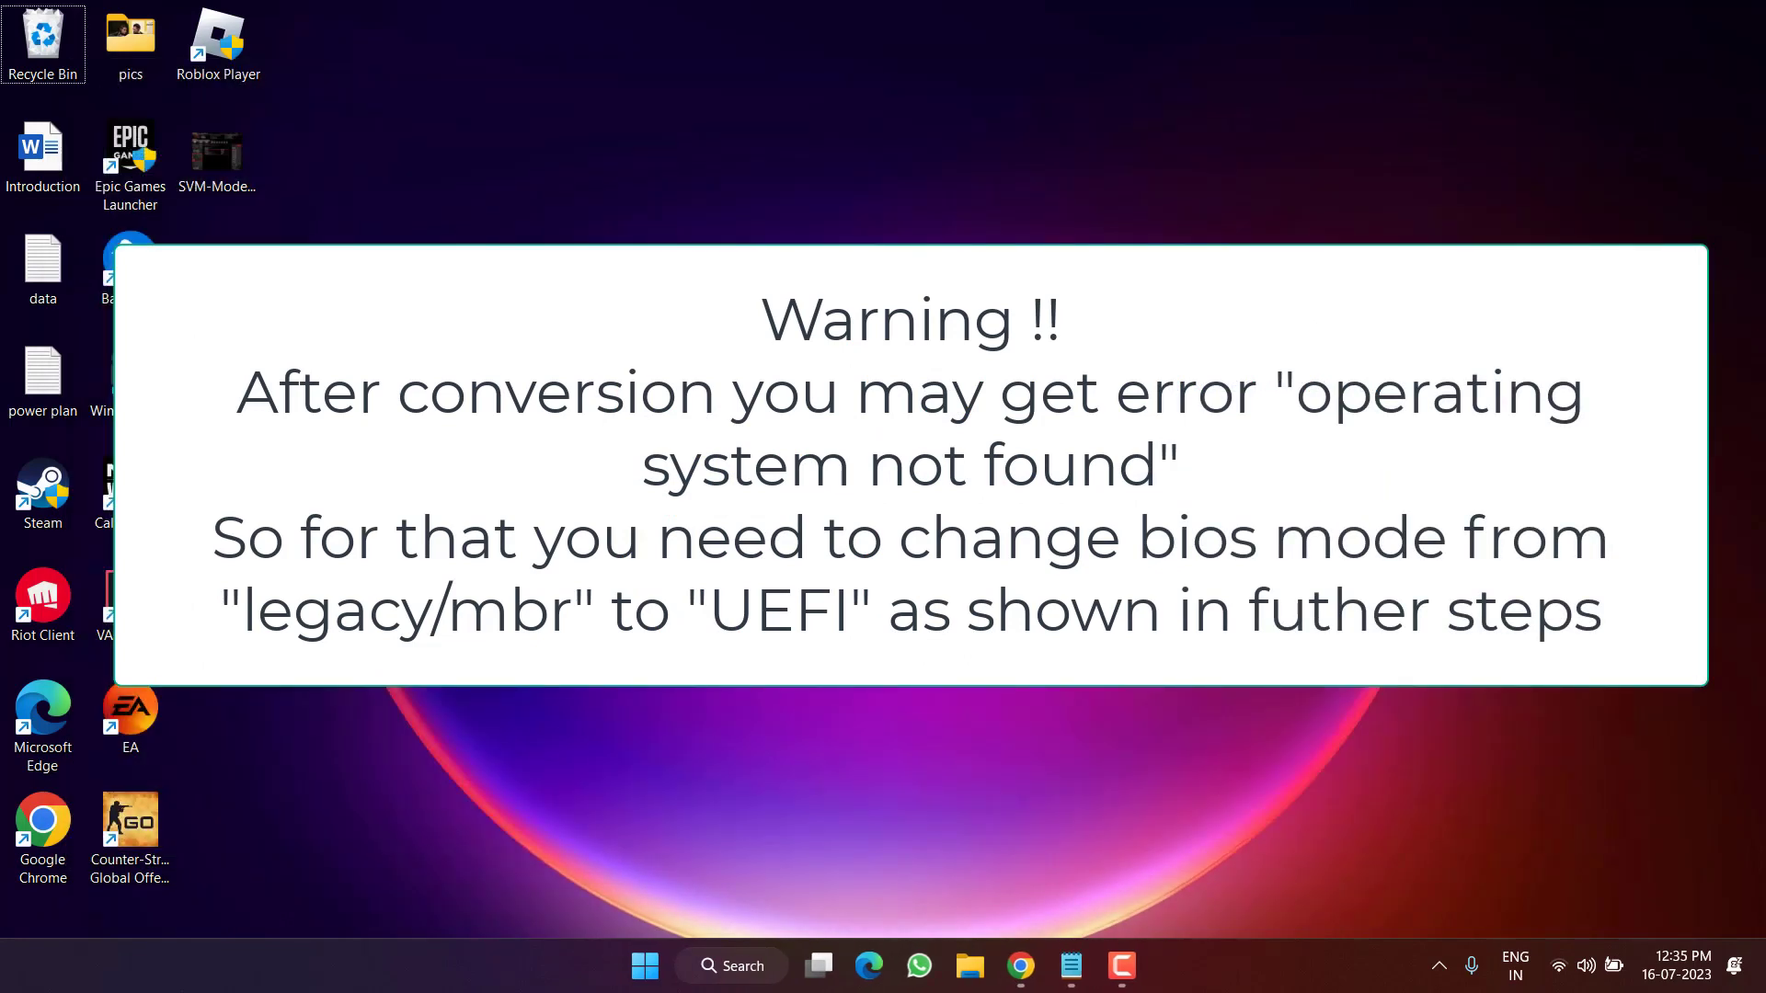
Highlight Dell's 'F2 or F12' key in the Notepad list of BIOS keys.
key("alt+Tab")
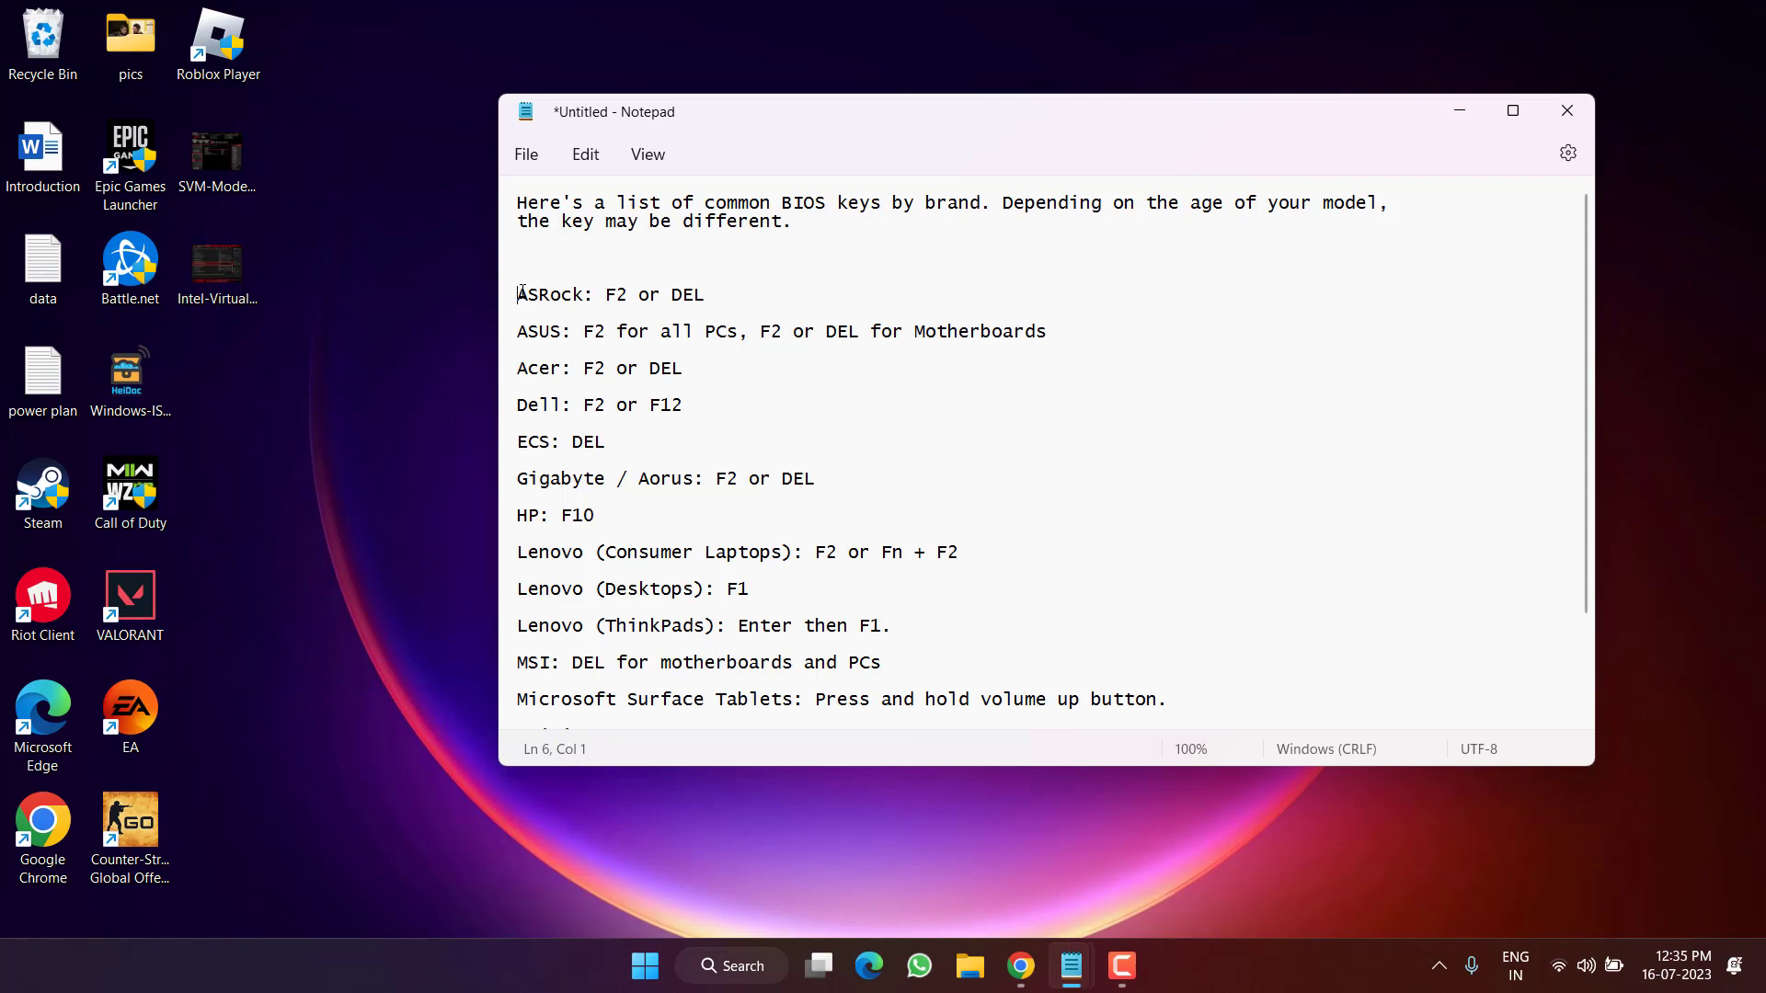
left_click_drag(841, 276, 1173, 691)
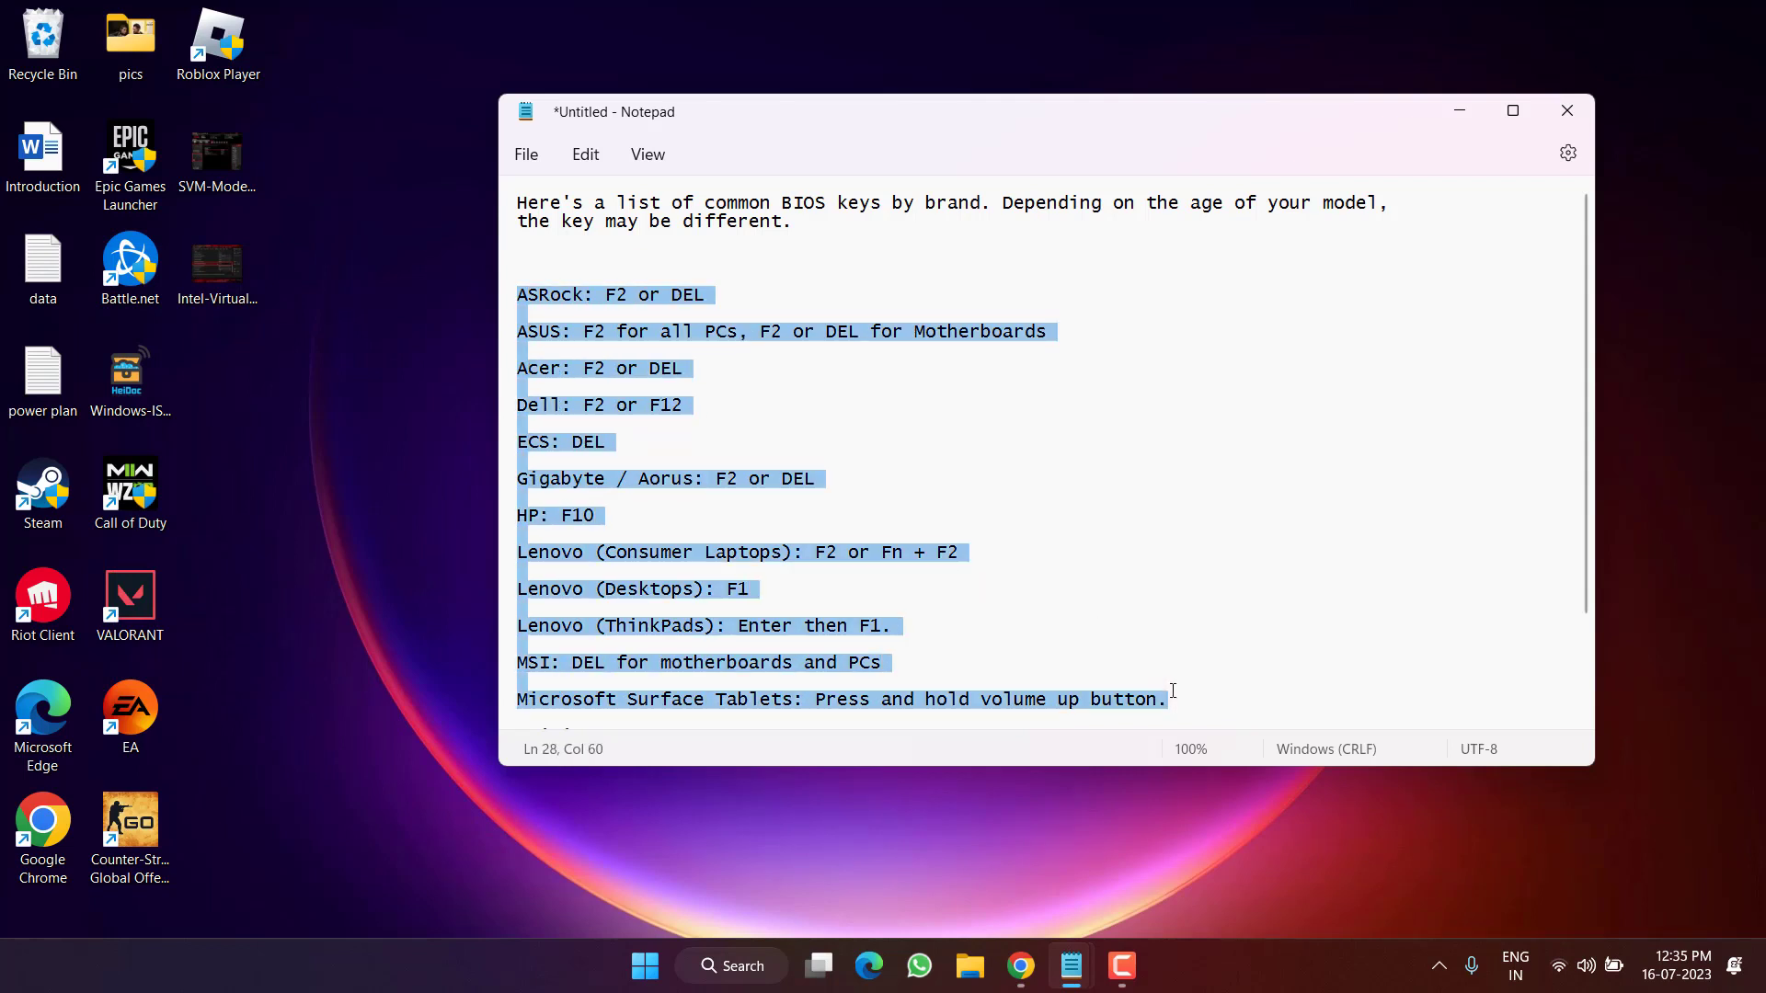
left_click(758, 414)
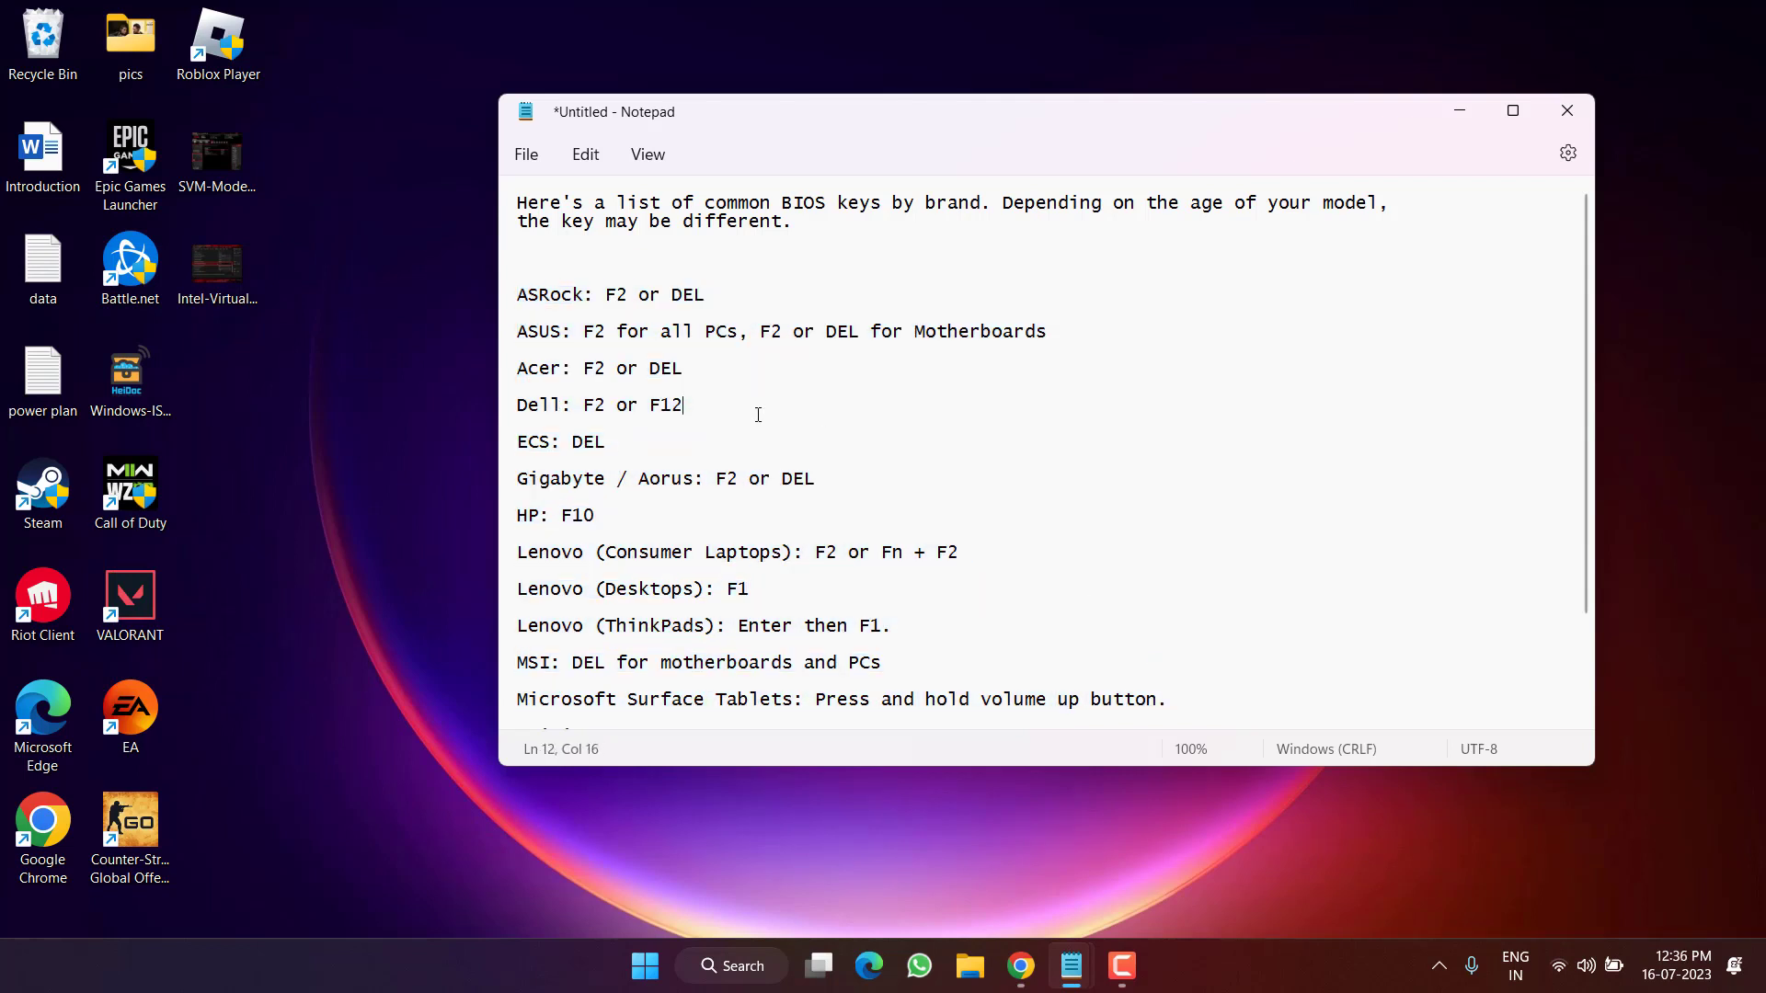
double_click(588, 404)
double_click(666, 405)
left_click_drag(585, 405, 685, 403)
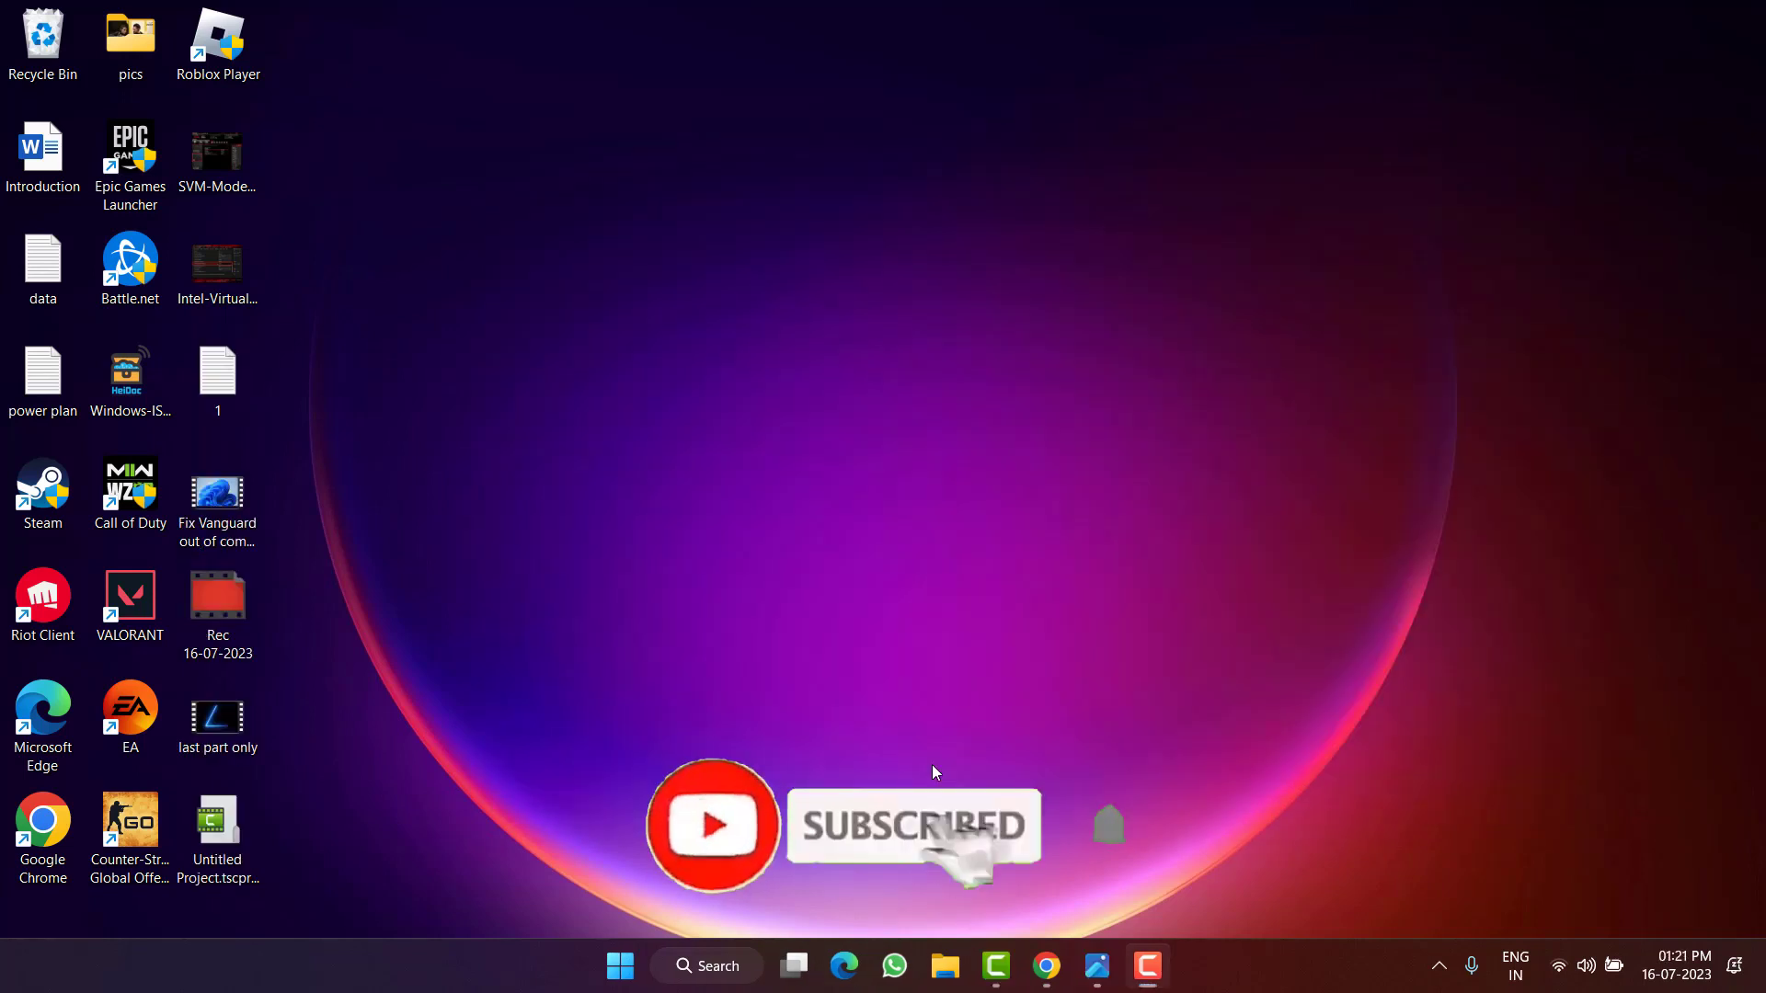
View the enable uefi.jpg screenshot of the UEFI only option, then close Photos.
mouse_move(1113, 966)
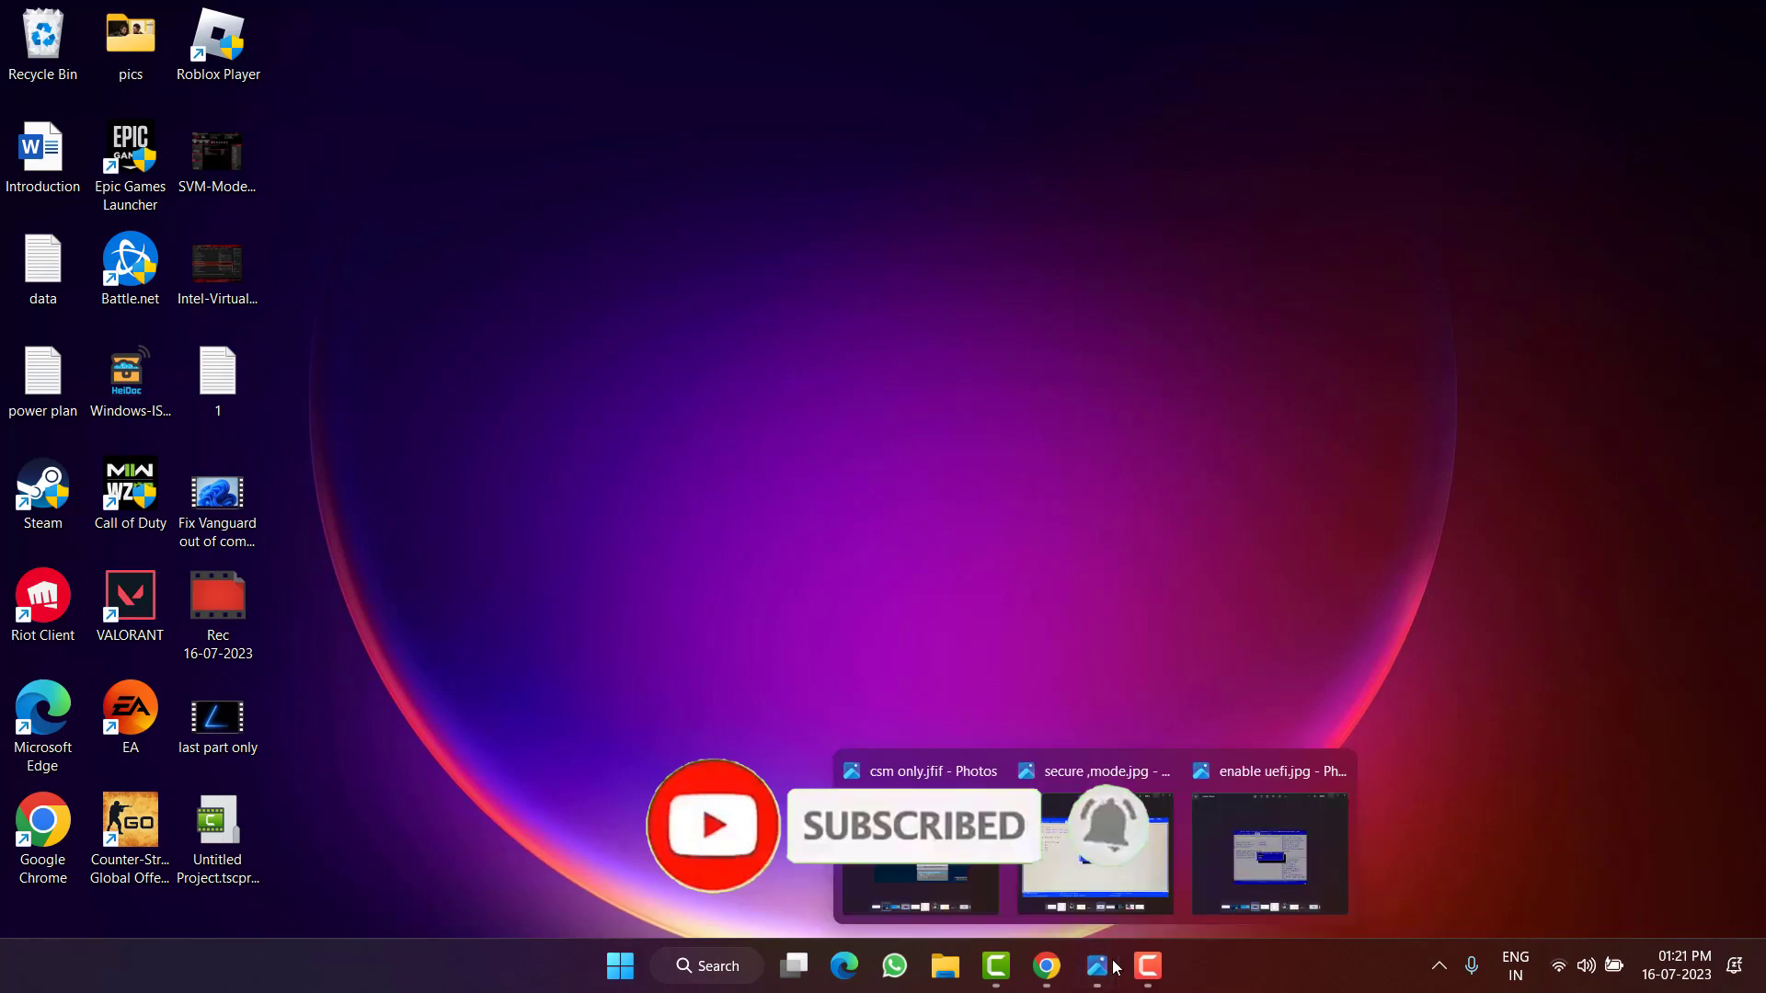
left_click(1269, 856)
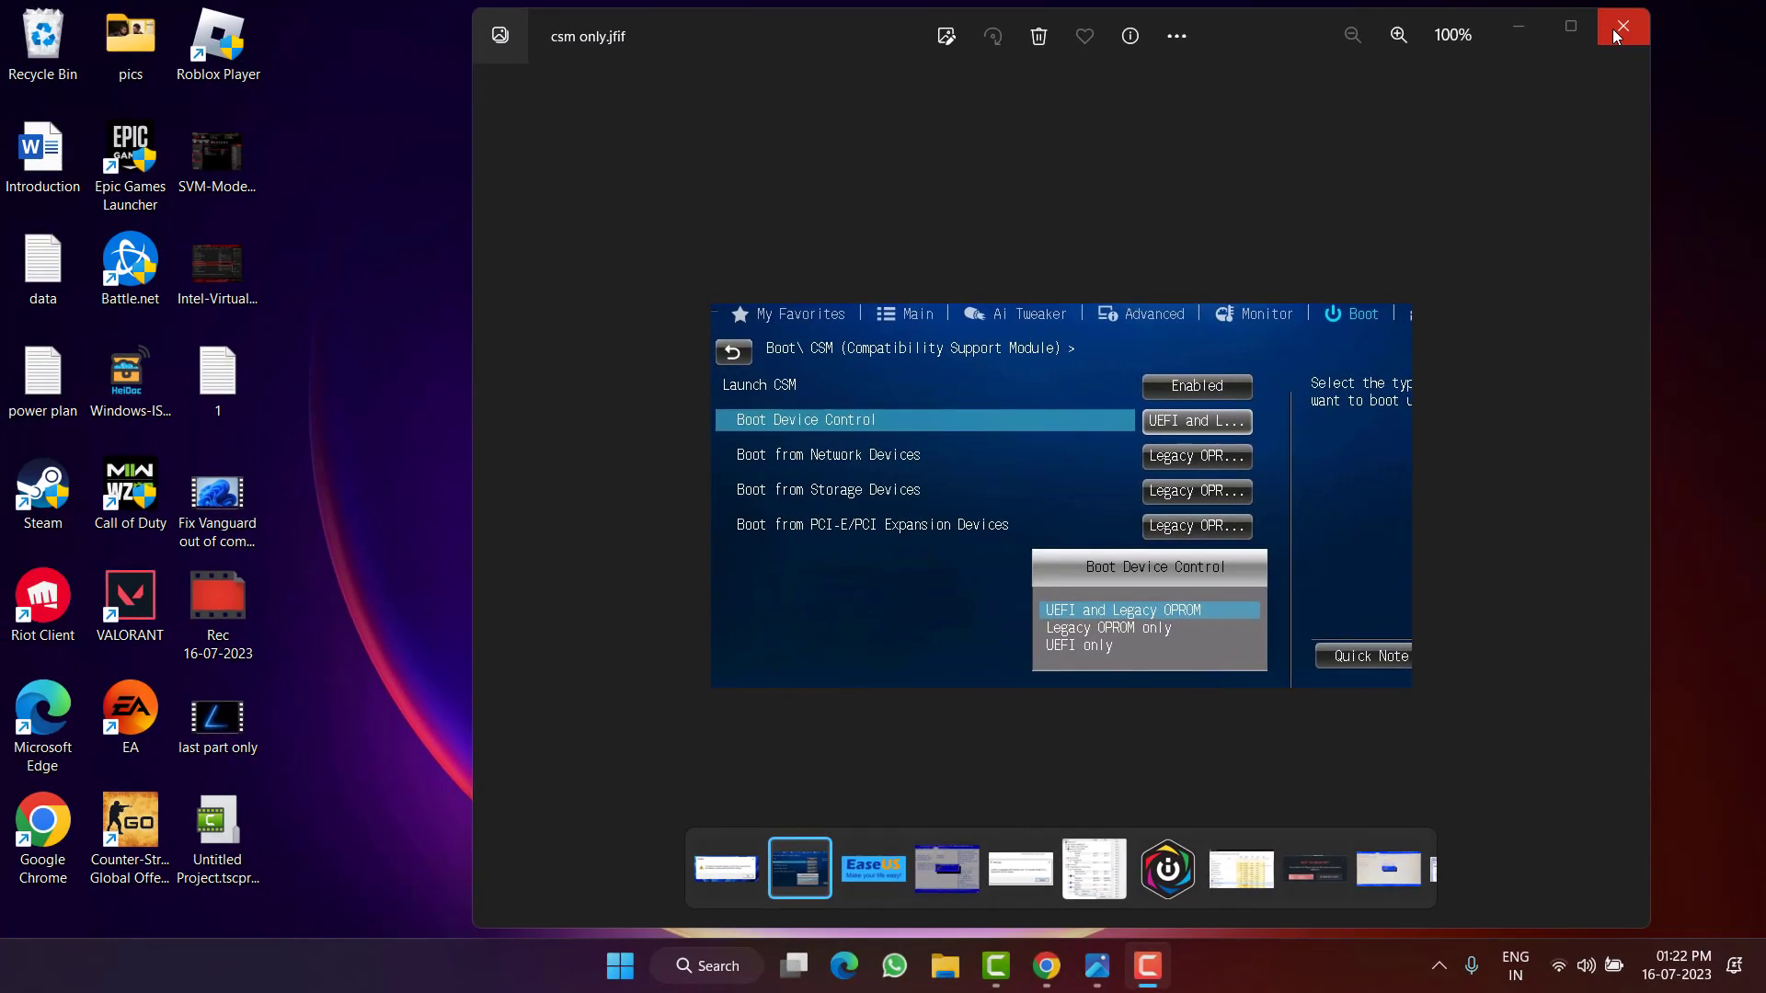
left_click(1621, 28)
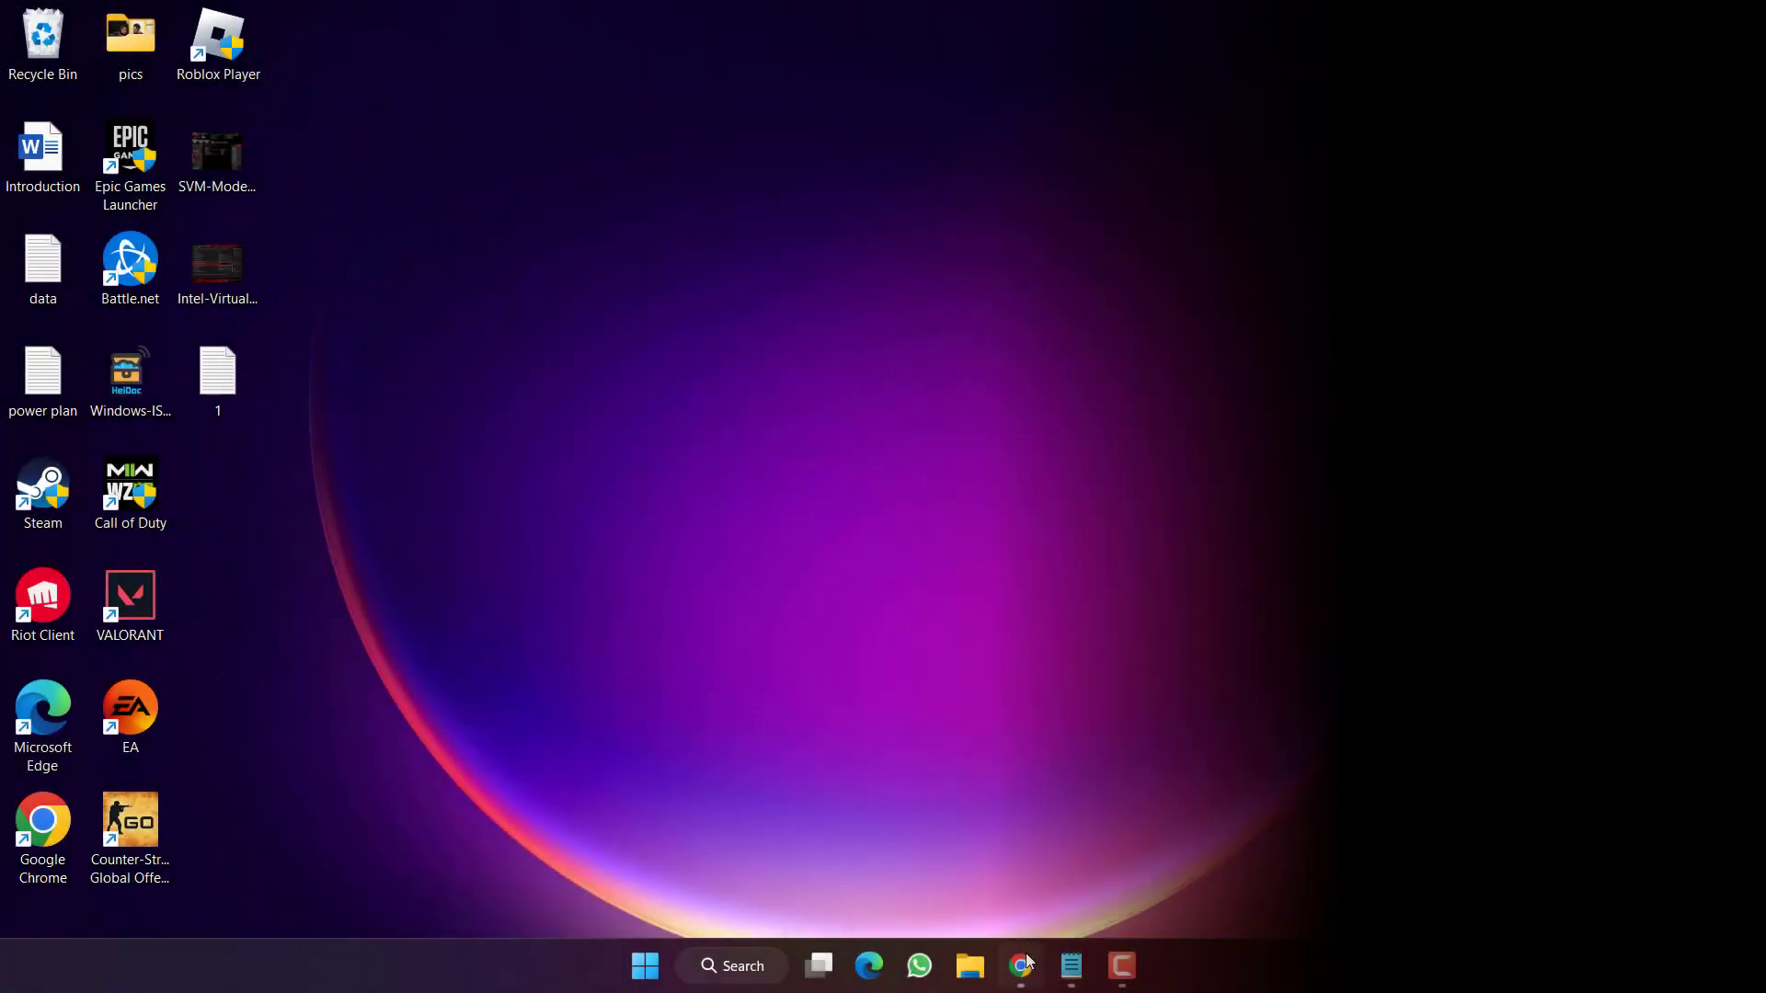
left_click(1021, 965)
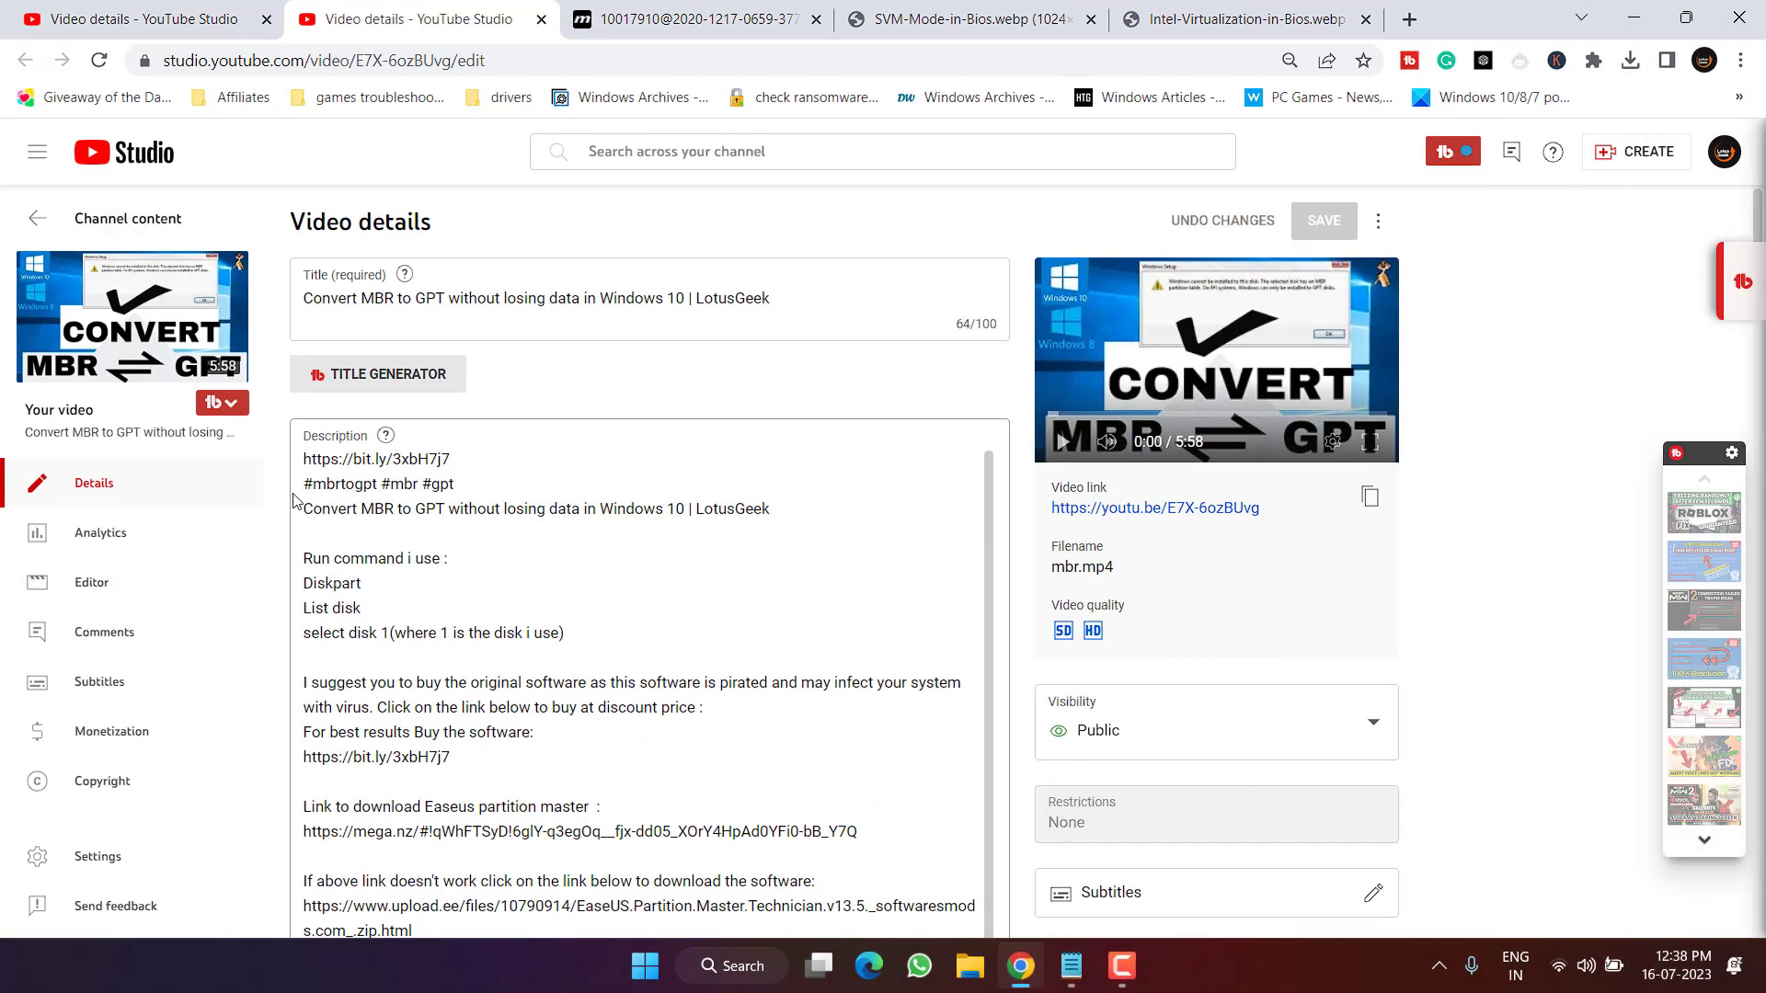
left_click(1635, 20)
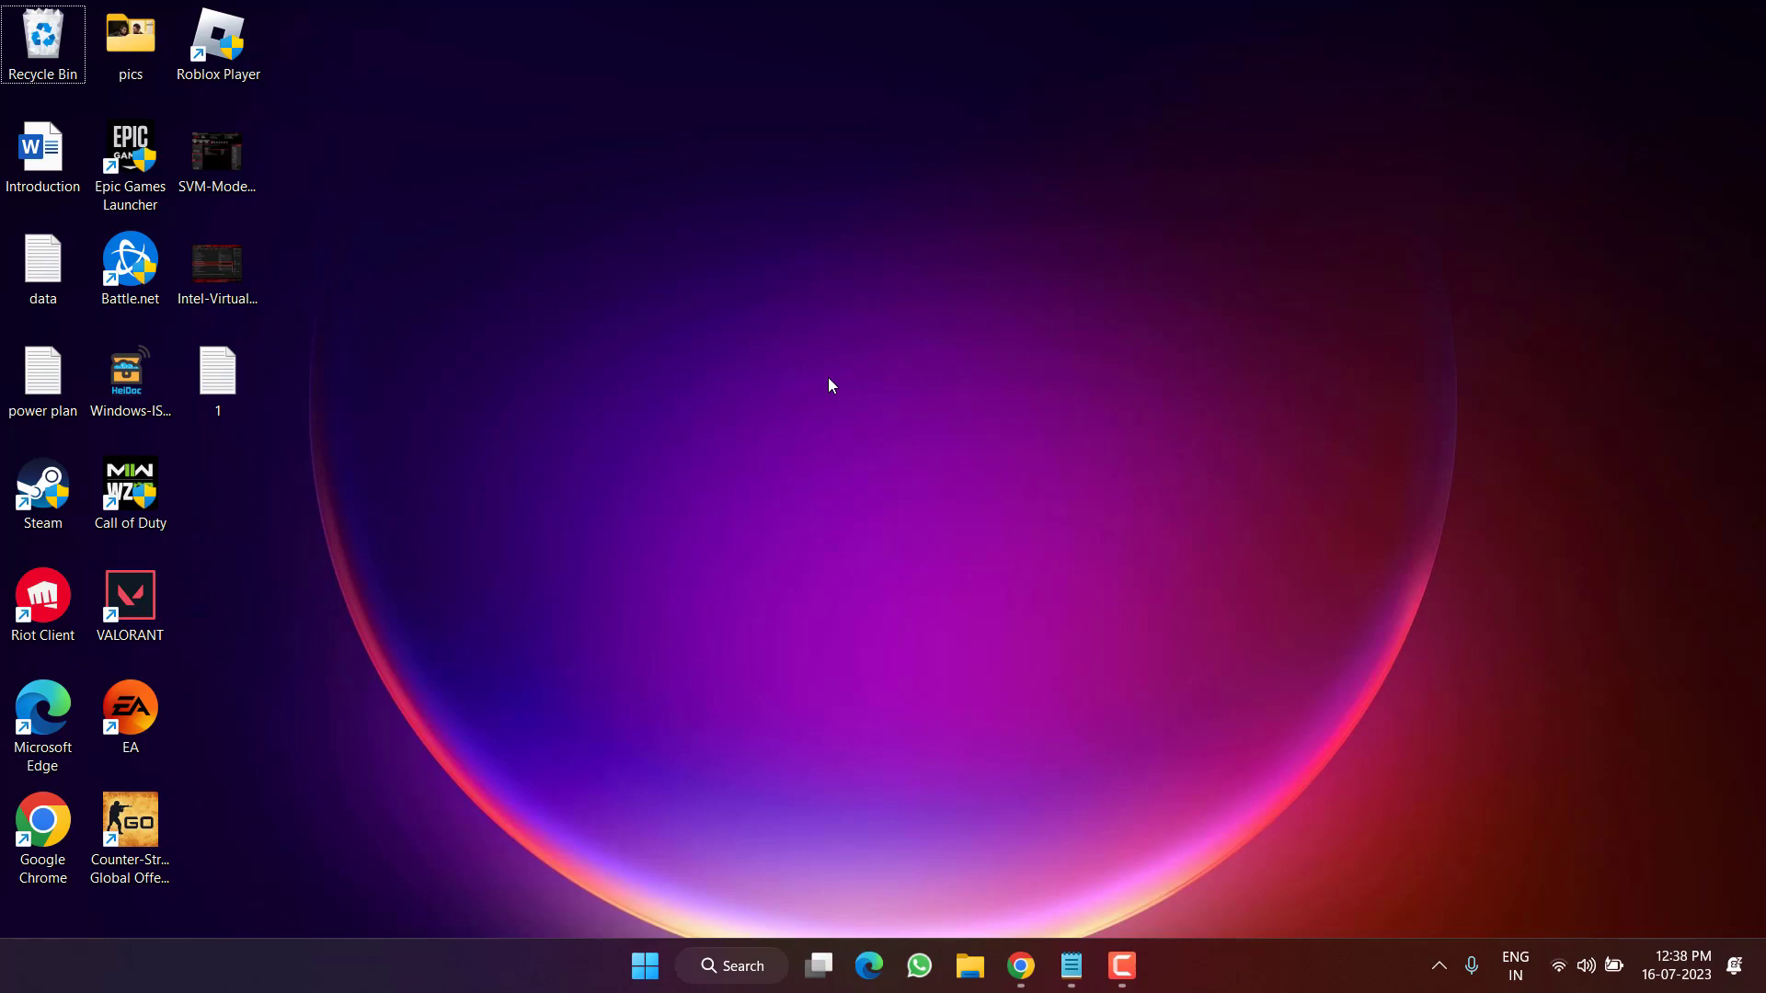
left_click(891, 457)
Highlight the AMD SVM heading in the MSI PDF guide in Chrome.
key("alt+Tab")
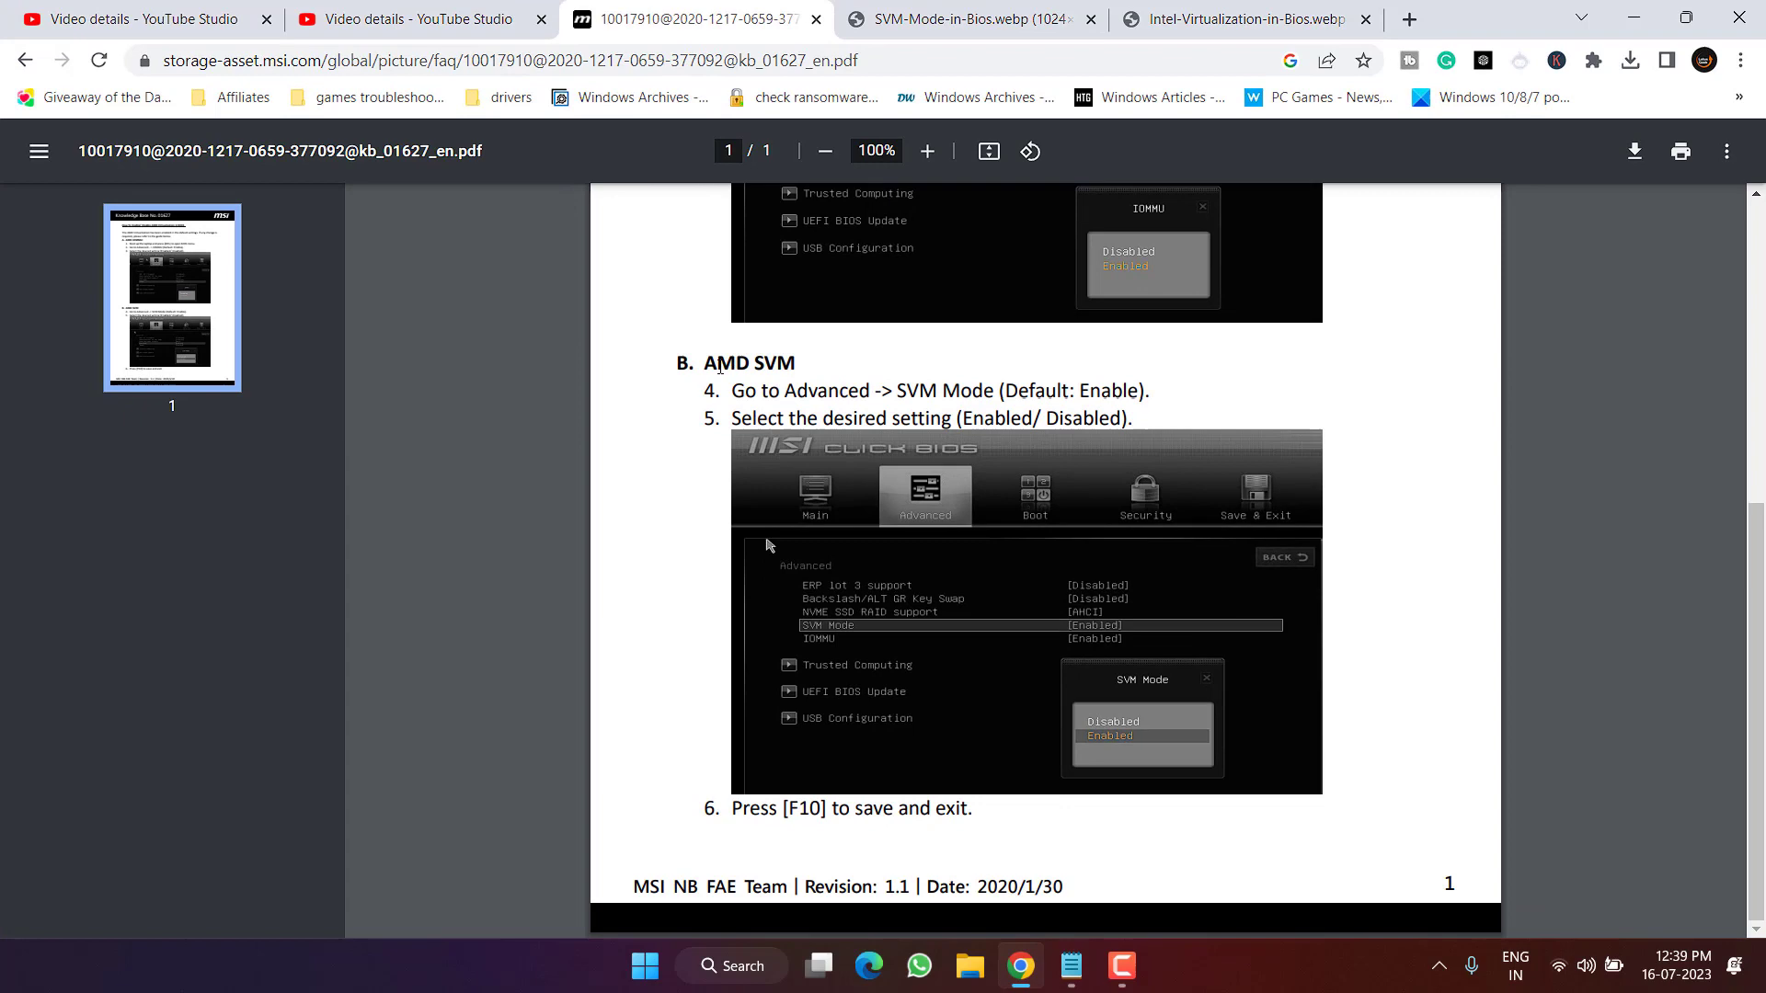
left_click_drag(719, 368, 869, 368)
left_click(869, 368)
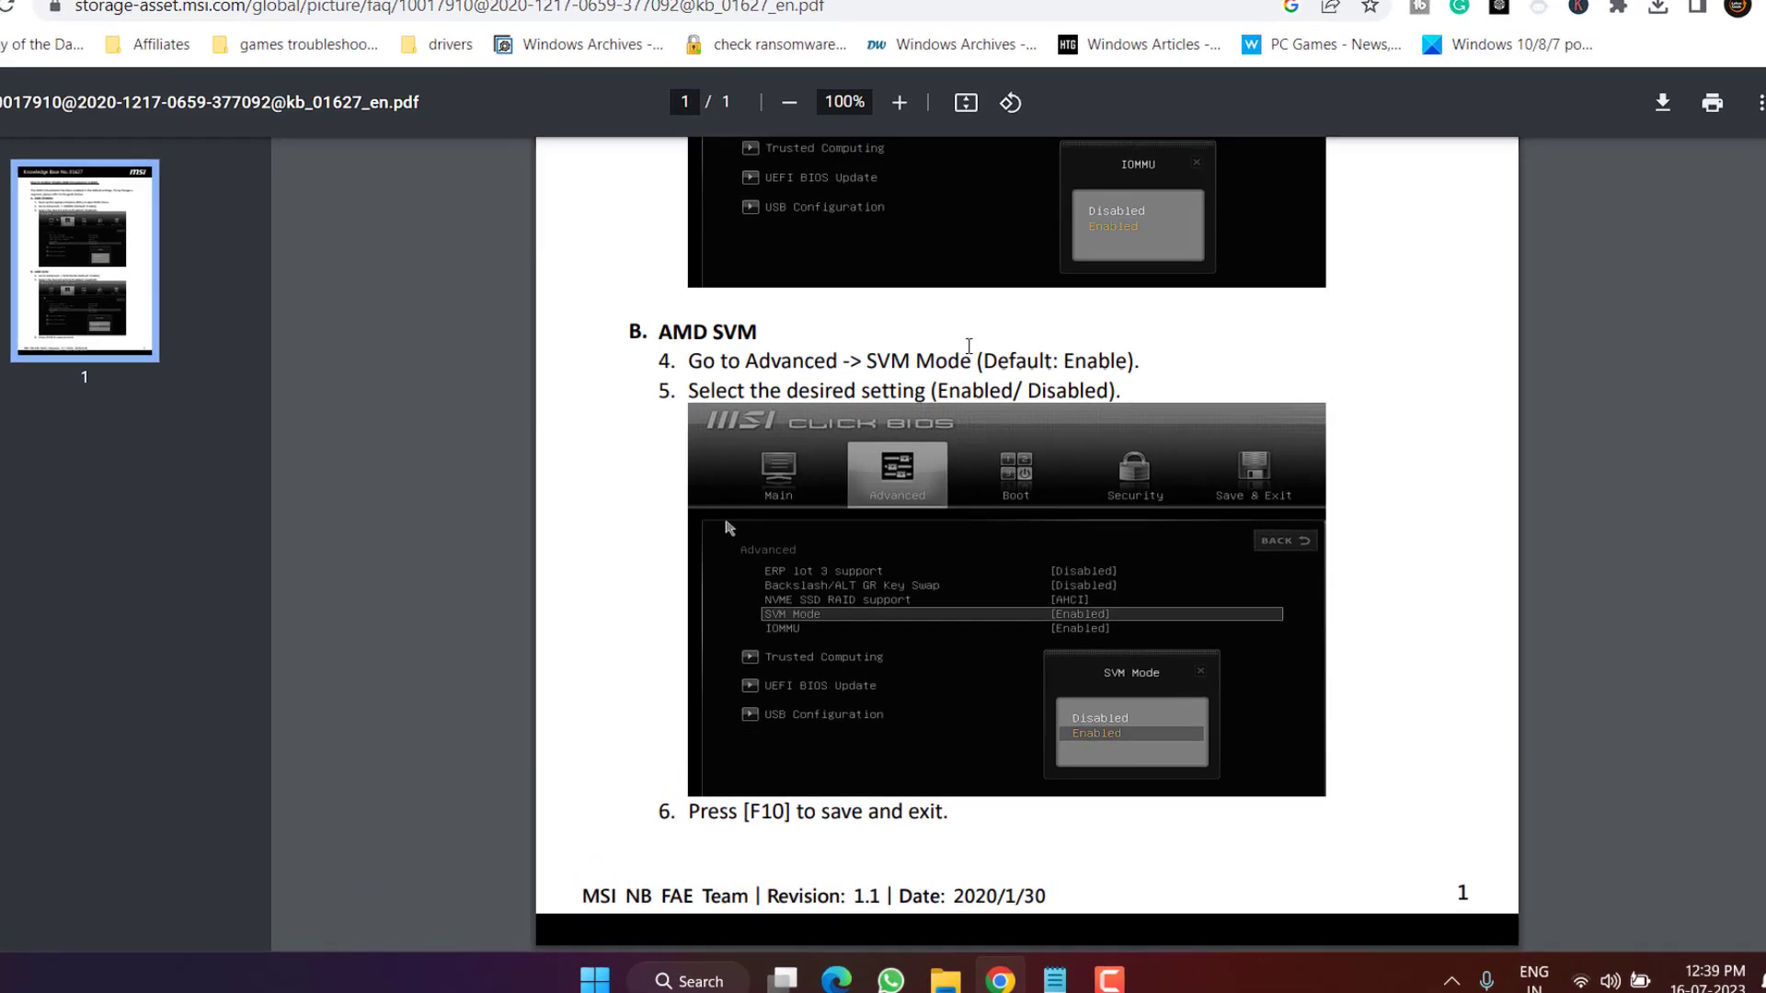